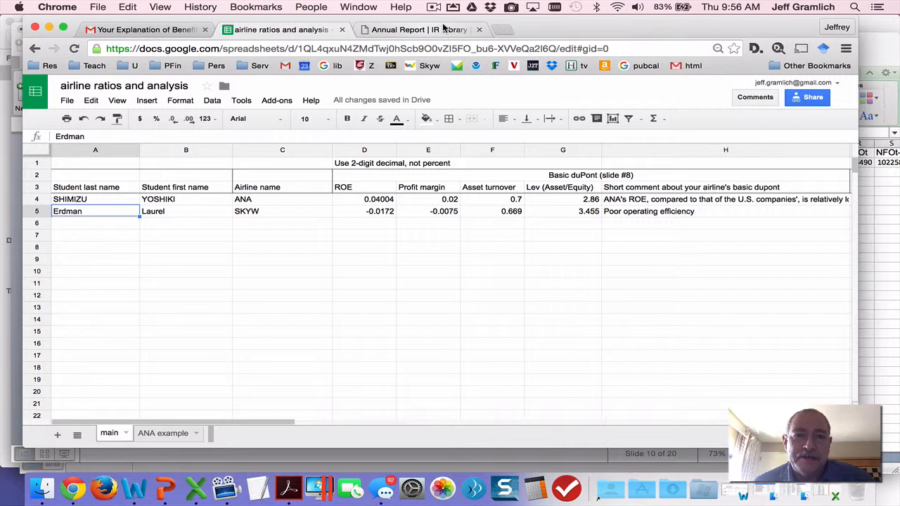
Examine the ANA row on the main sheet, from the name columns through the basic duPont ratios.
key(Up)
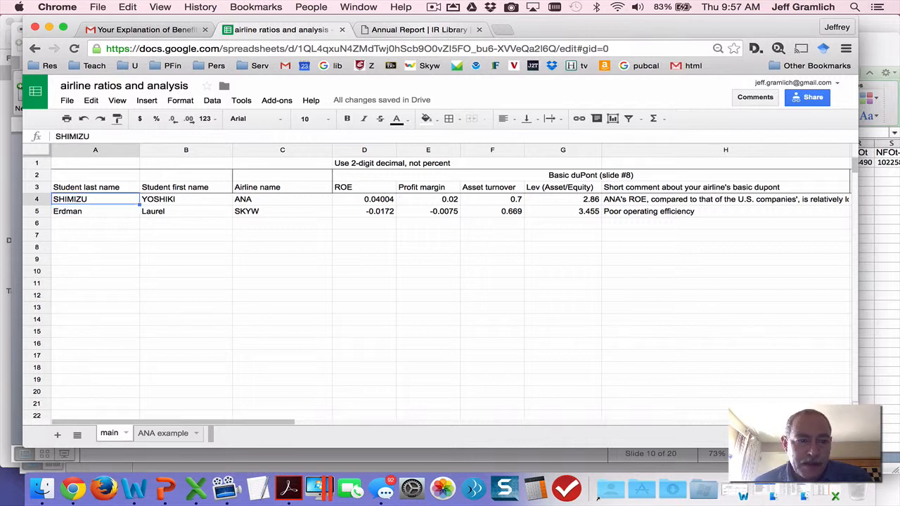
key(Right)
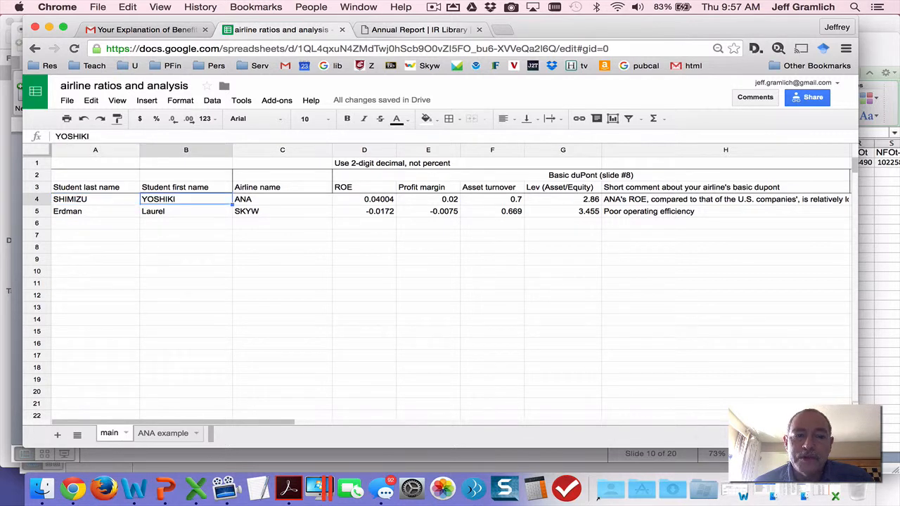
key(Right)
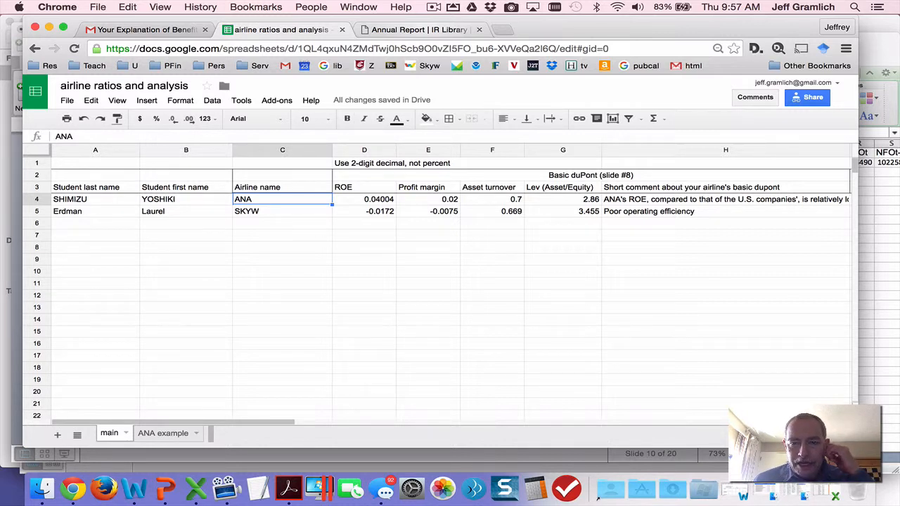
key(Right)
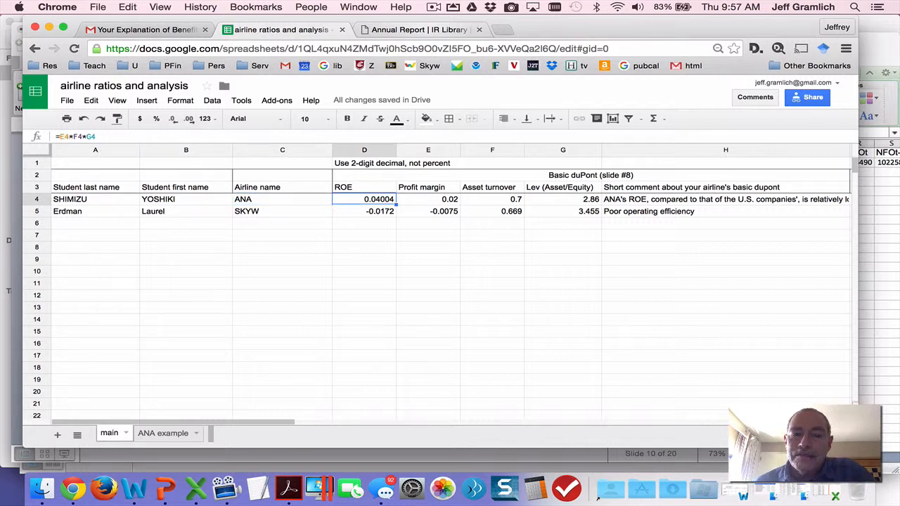
key(Right)
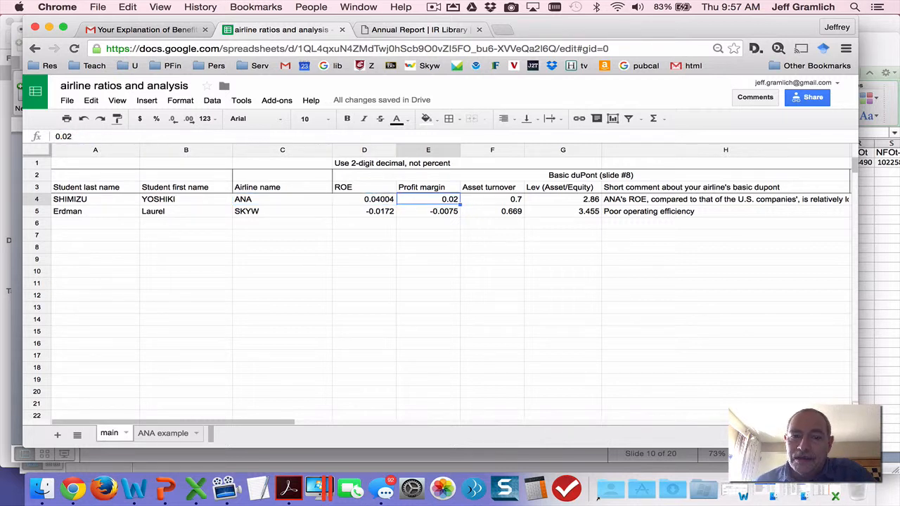
key(Left)
key(Right)
key(Right)
key(Right)
key(Right)
key(Right)
key(Right)
key(Right)
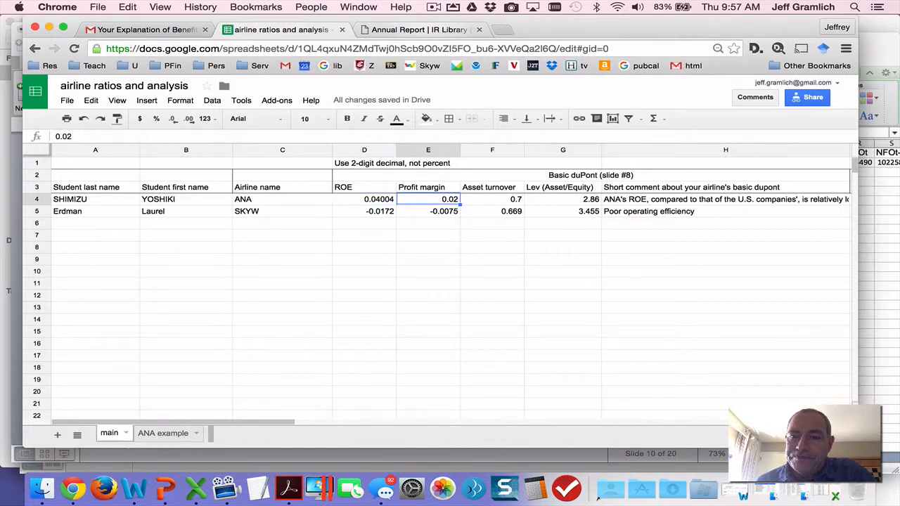
Compare the basic duPont ROE entries of both airlines, and open the ANA example sheet.
key(Left)
key(Left)
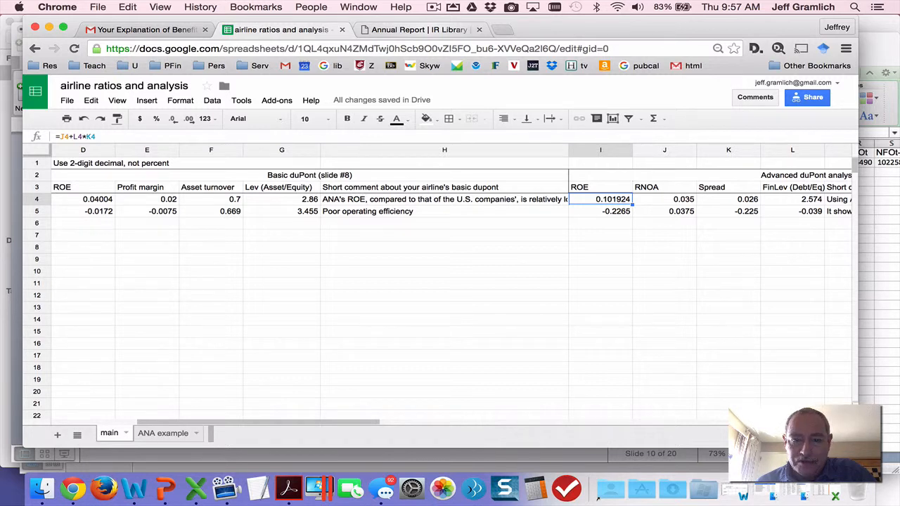
key(Left)
key(Left)
key(Left)
key(Left)
key(Left)
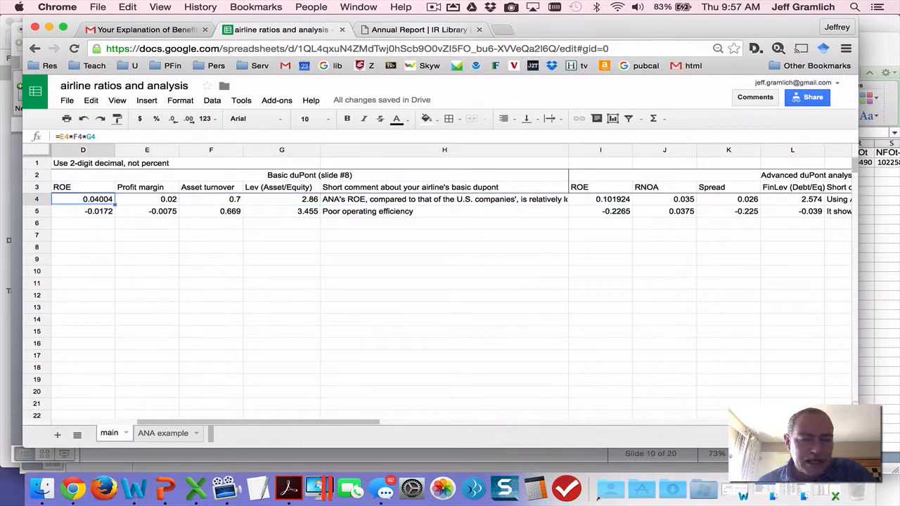
key(Down)
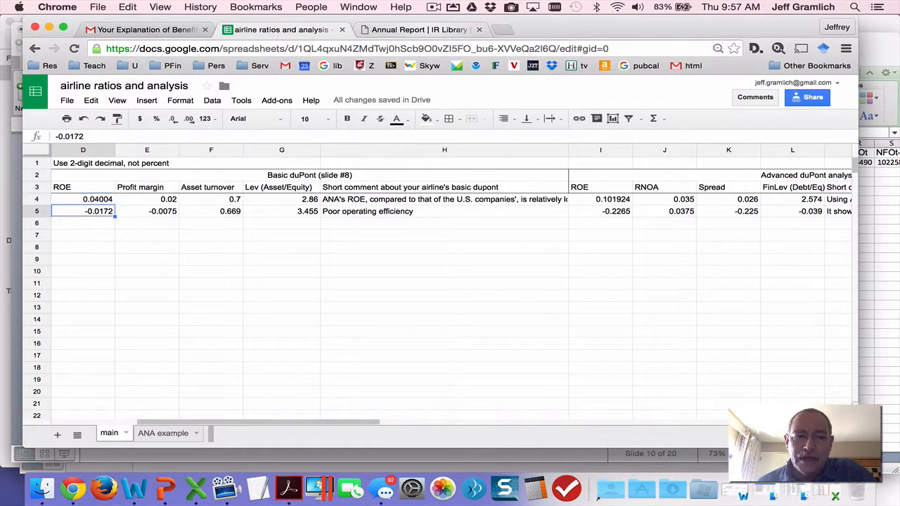
key(Up)
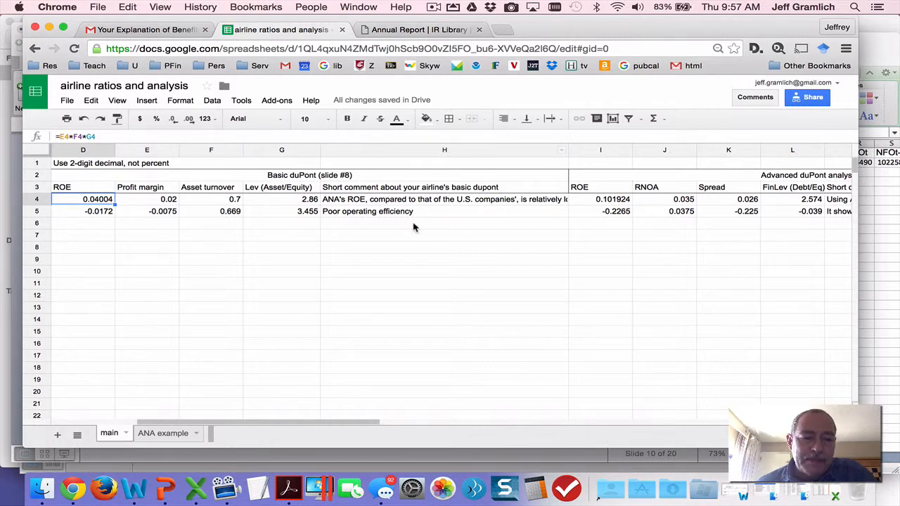
click(161, 435)
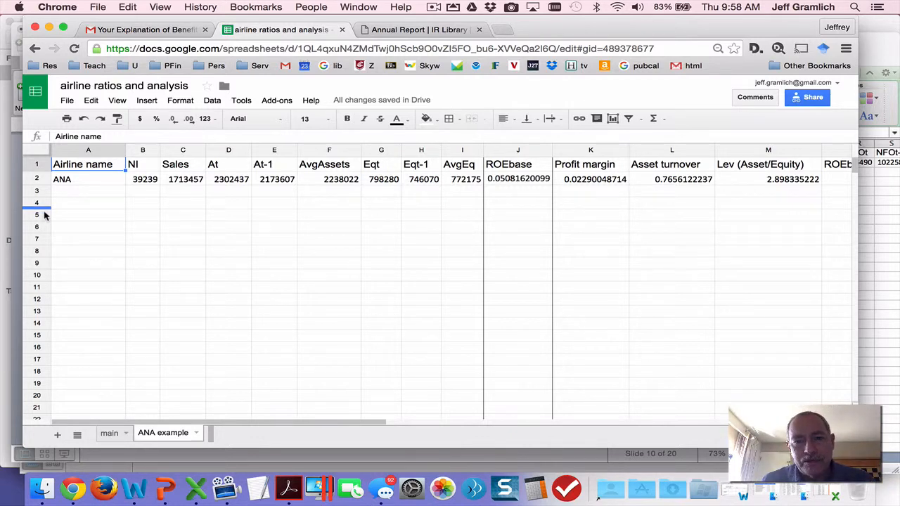
Switch to the sess13.pptx presentation in PowerPoint and examine the Basic Dupont Framework slide.
key(super+Tab)
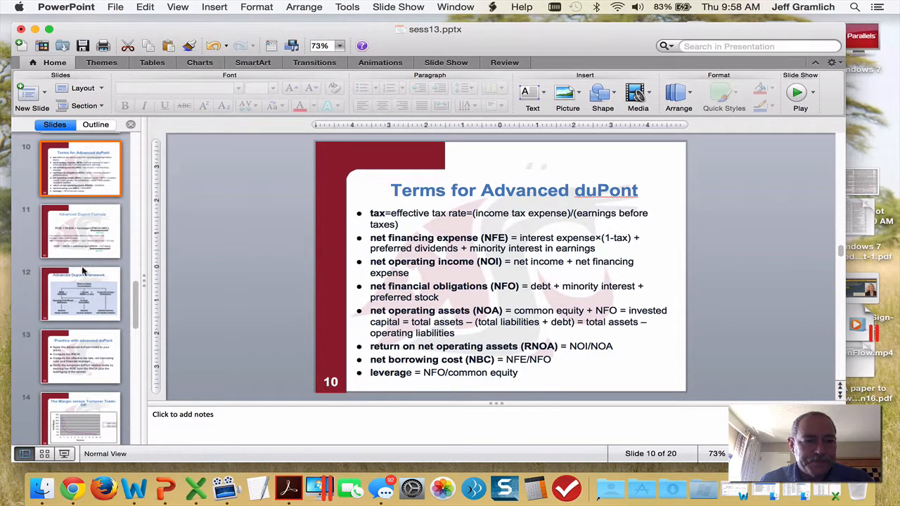
click(76, 277)
key(Up)
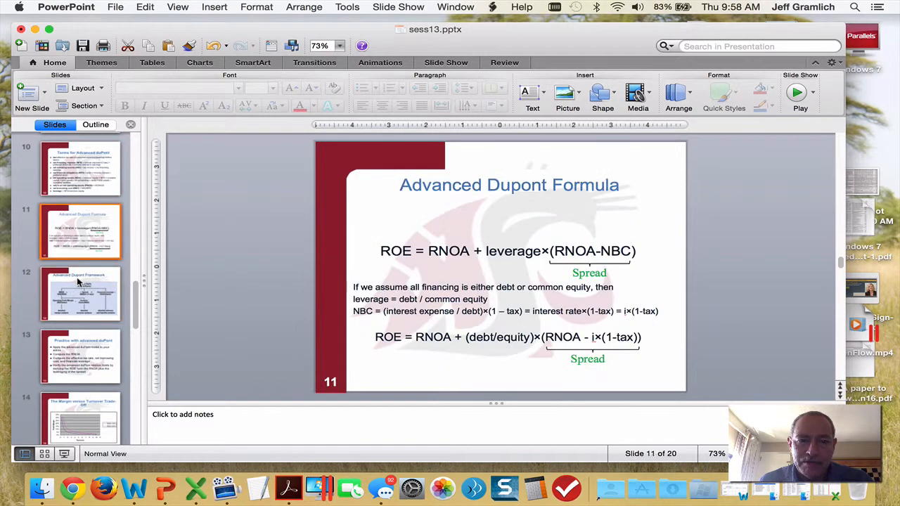
key(Up)
key(Up)
key(Up)
key(Up)
key(Up)
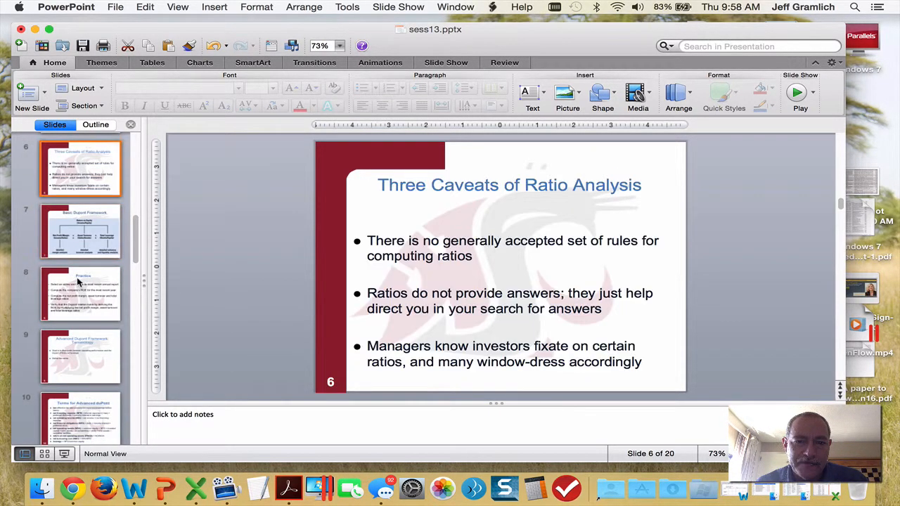
key(Up)
key(Up)
key(Up)
key(Down)
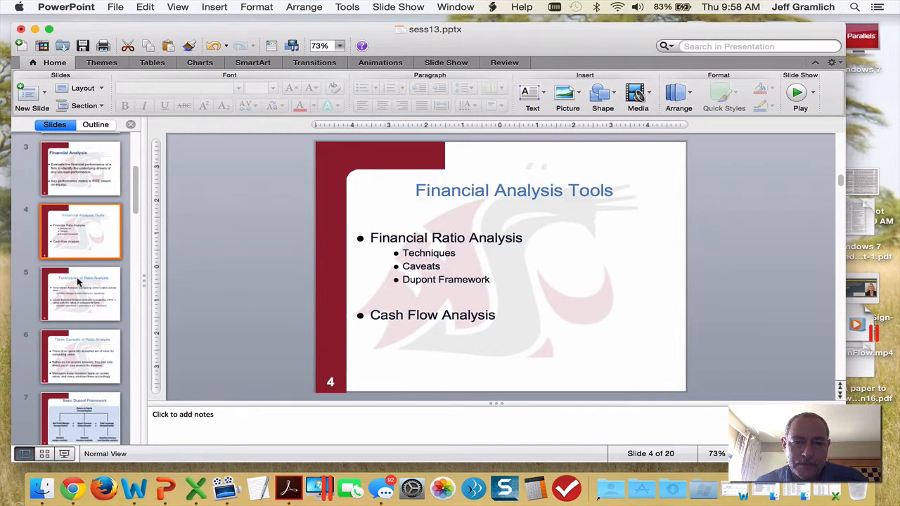
key(Down)
key(Down)
key(Down)
key(Down)
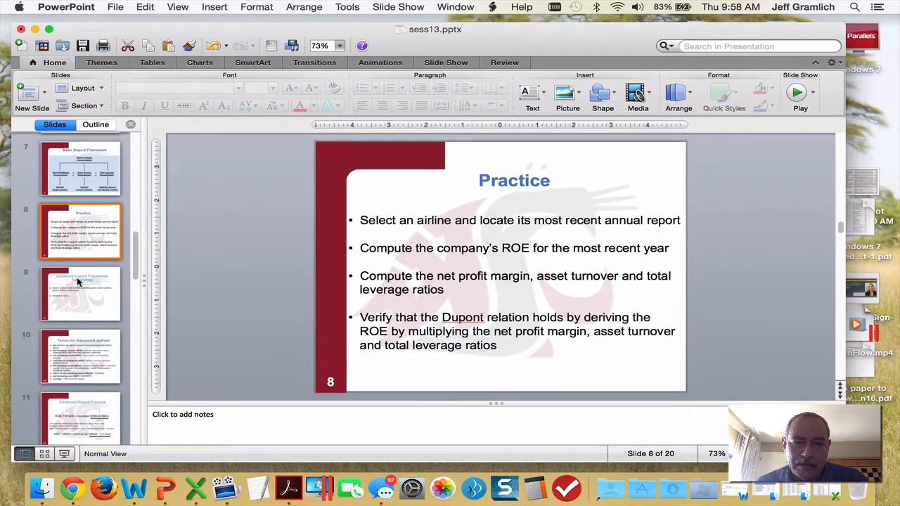
key(Up)
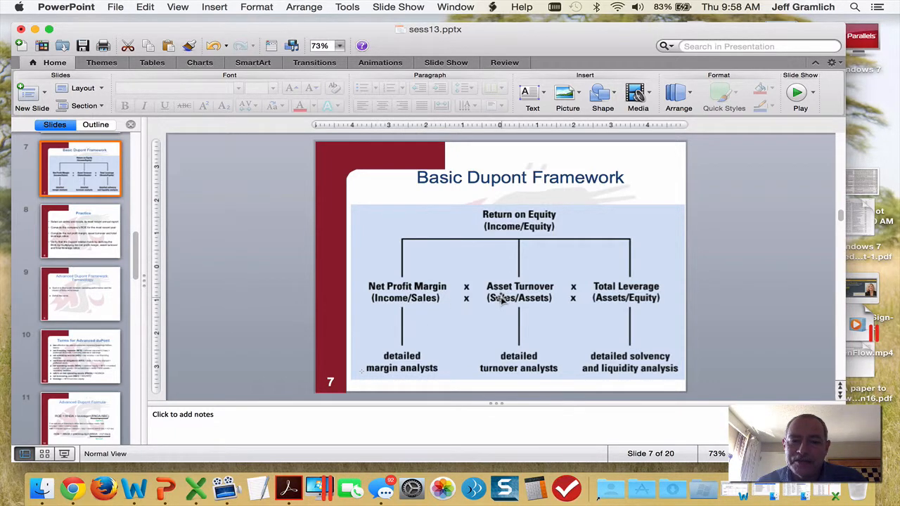
click(641, 303)
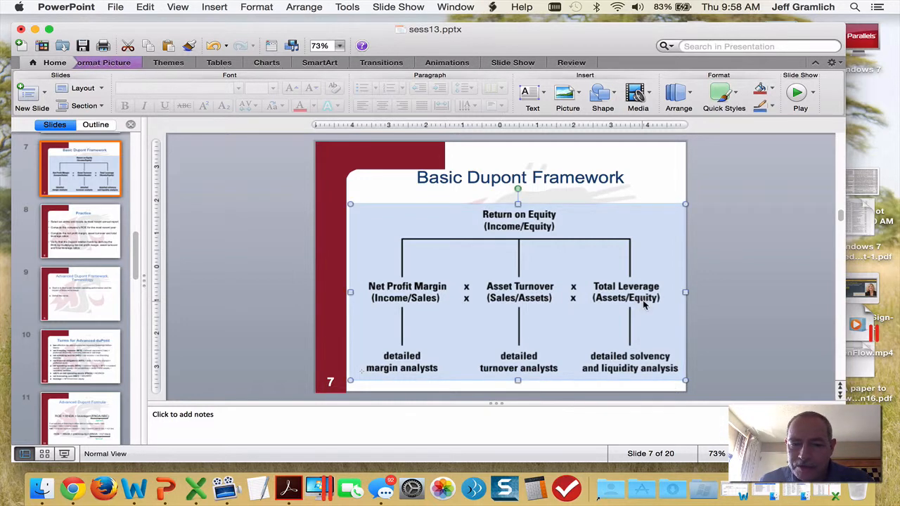
click(615, 186)
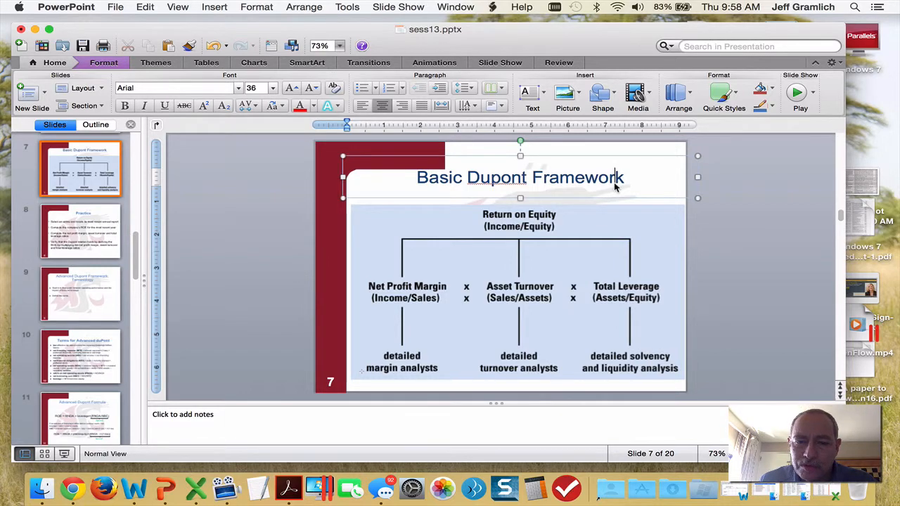
Switch to ana.pdf in Acrobat and bring the start of the Consolidated Statement of Income and the window's hidden edge into view.
key(ctrl+Right)
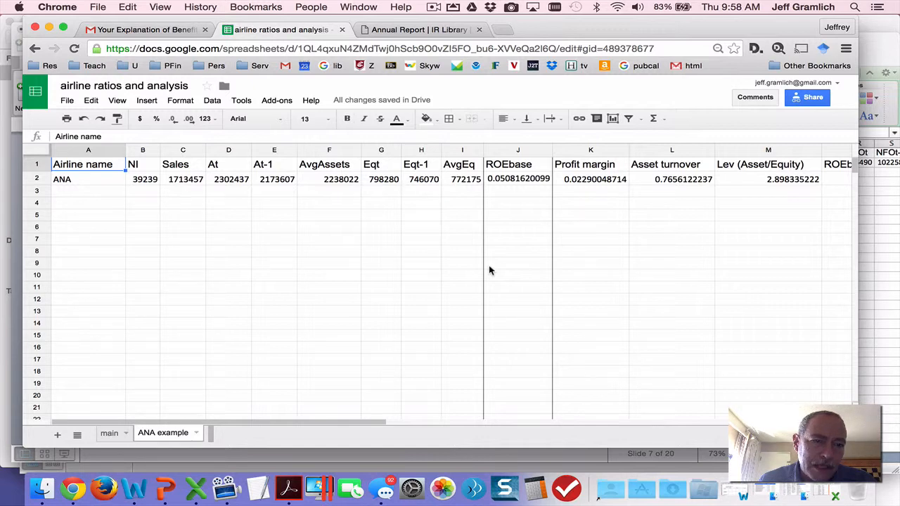
key(super+Tab)
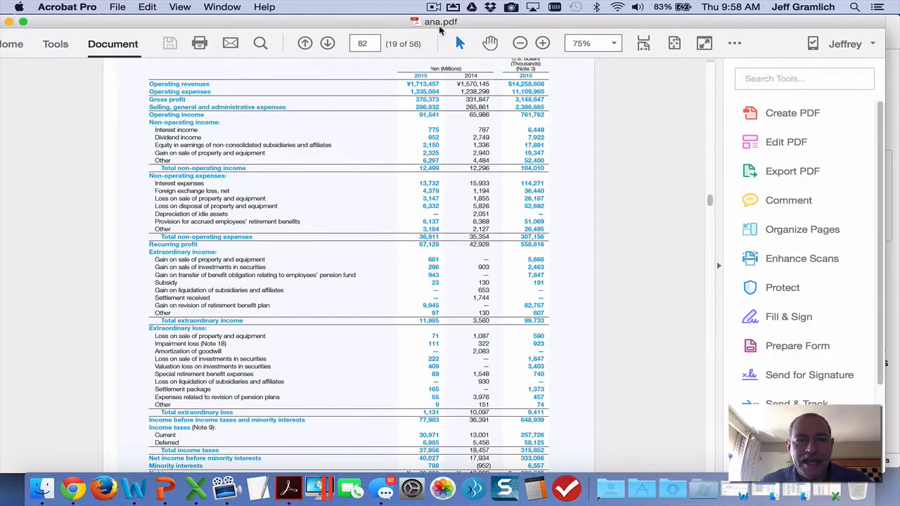
scroll(385, 125, up, 3)
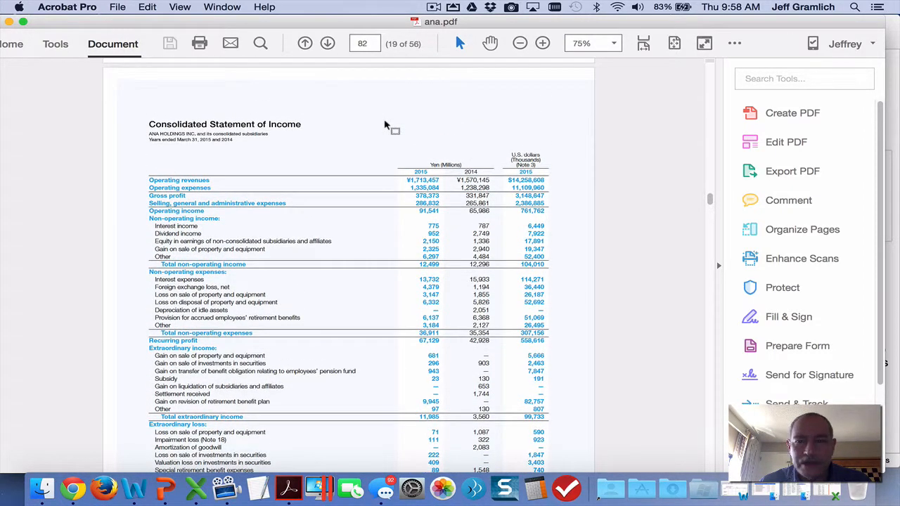
drag(118, 21, 167, 22)
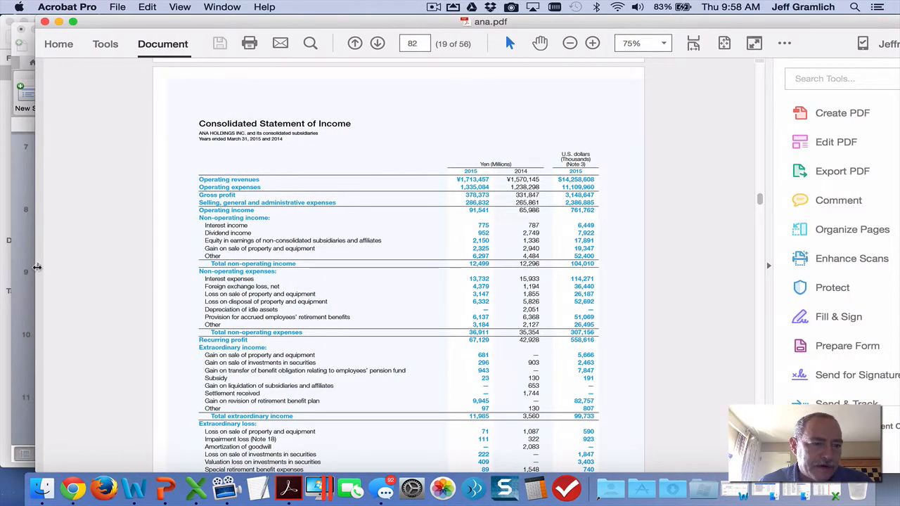
Reveal the navigation pane of ana.pdf, look through the page thumbnails and close them.
click(36, 267)
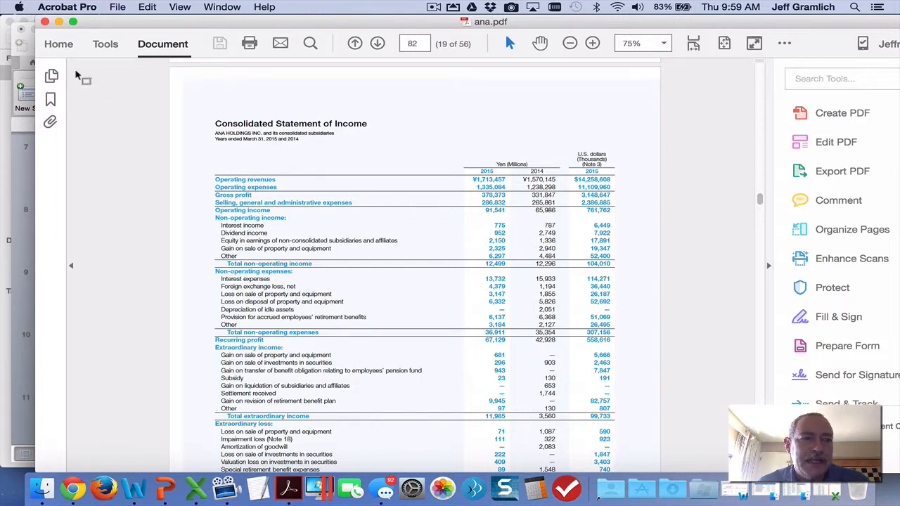
click(51, 77)
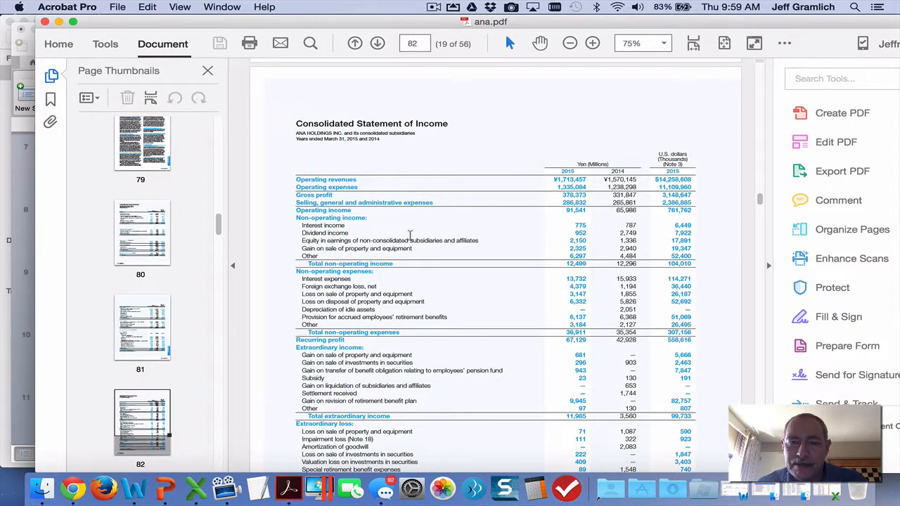
click(208, 73)
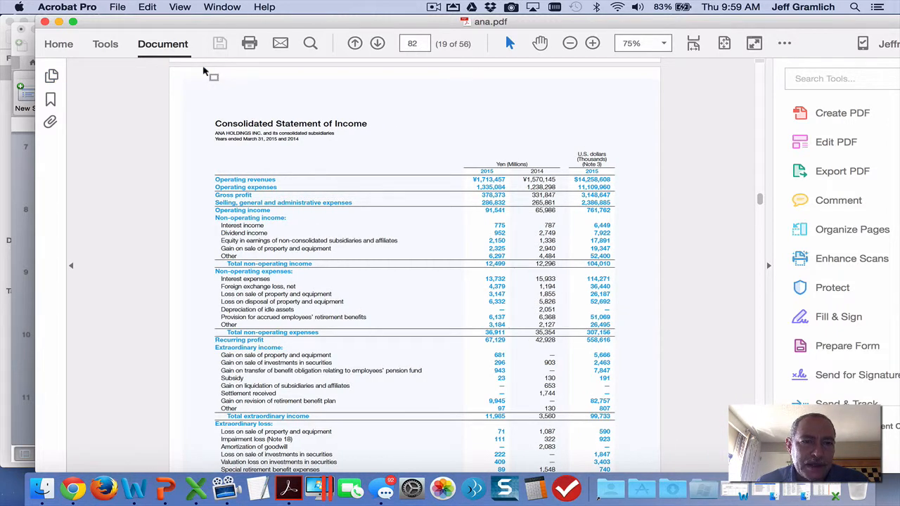
Return to the ANA example sheet in Chrome and select ANA's net income in cell B2.
key(ctrl+Right)
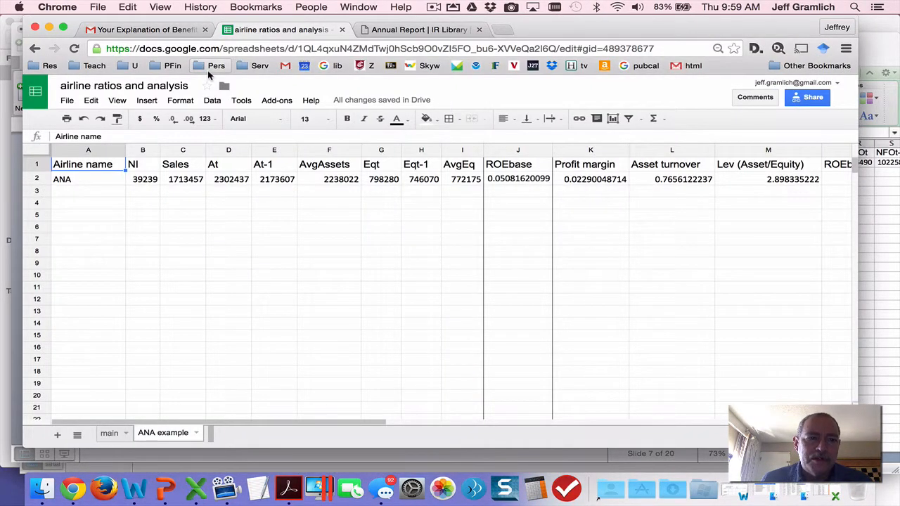
key(Down)
key(Right)
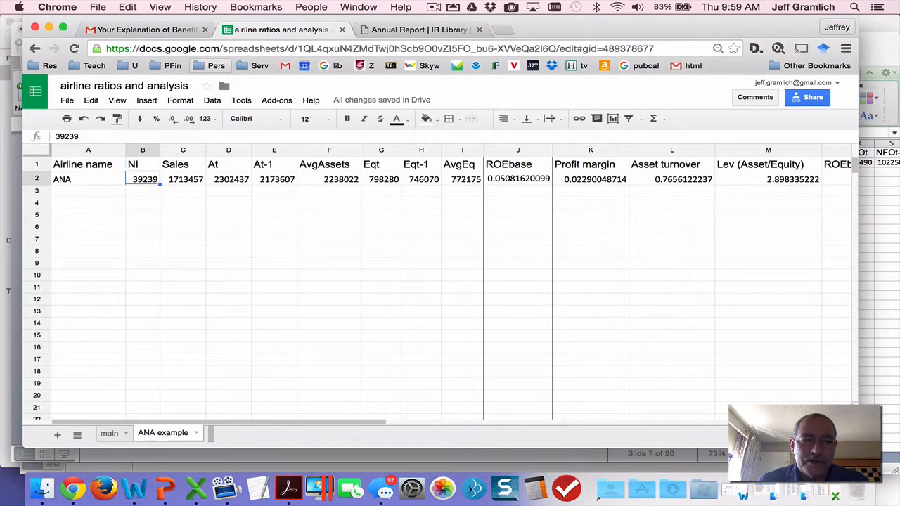
Switch back to ana.pdf in Acrobat and locate the 2015 net income line in the Consolidated Statement of Income.
key(ctrl+Left)
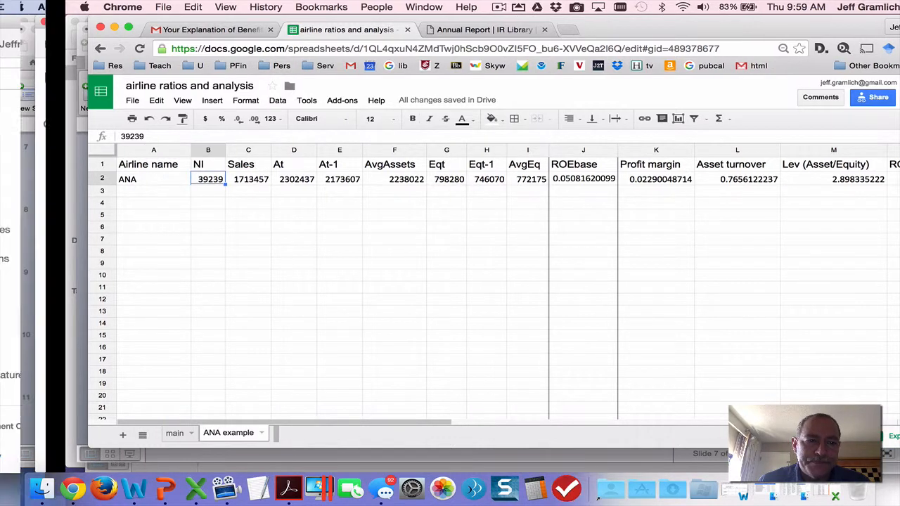
scroll(352, 173, down, 5)
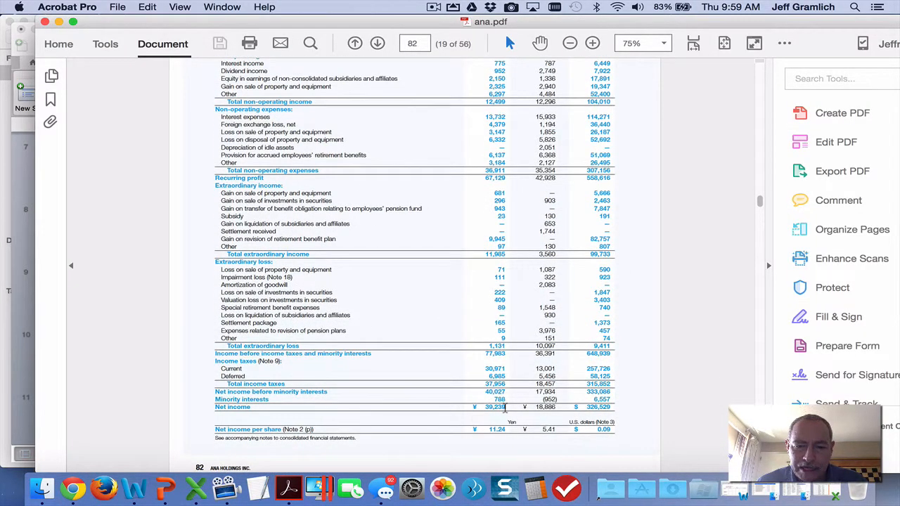
right_click(505, 408)
click(482, 402)
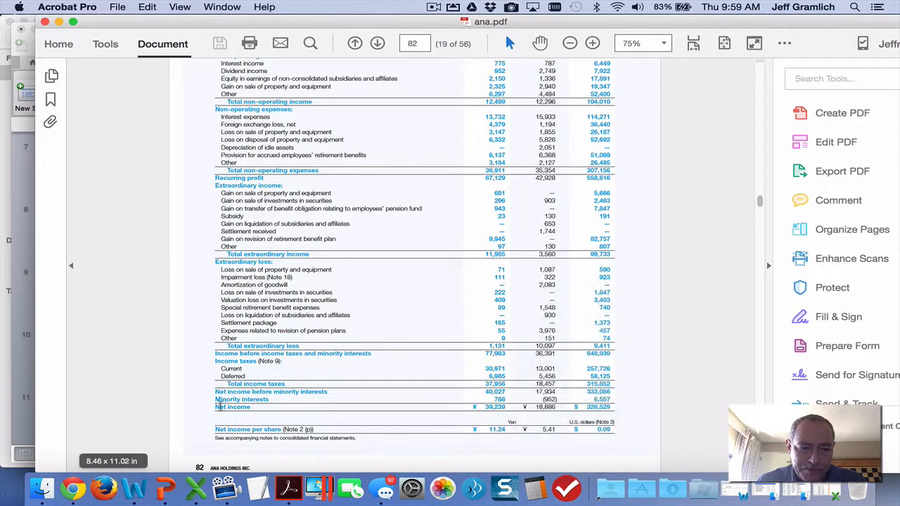
drag(215, 407, 514, 415)
click(413, 380)
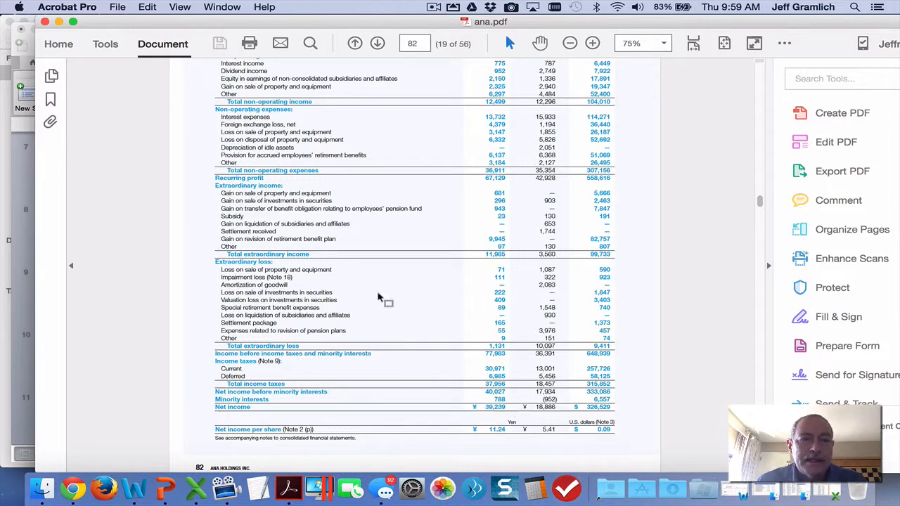
Highlight the Operating revenues label in the income statement, and return to the ANA example sheet in Chrome.
scroll(335, 132, up, 4)
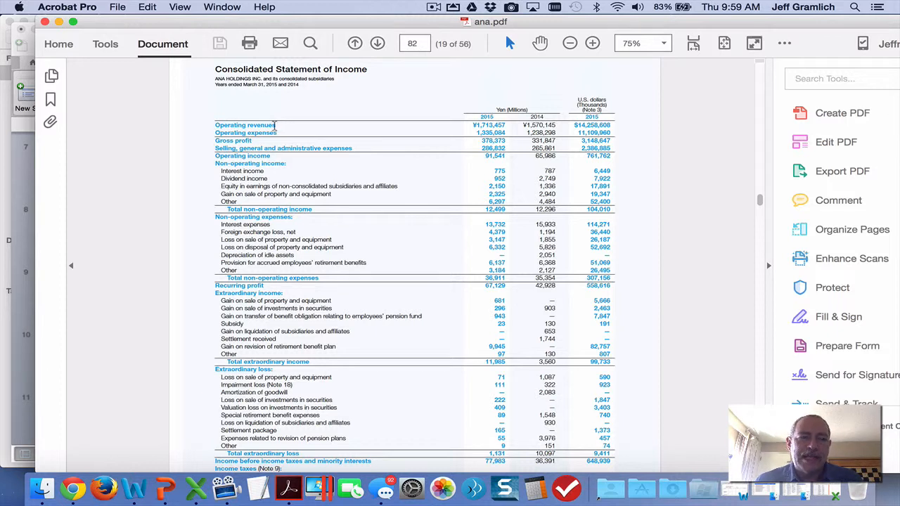
drag(277, 126, 216, 125)
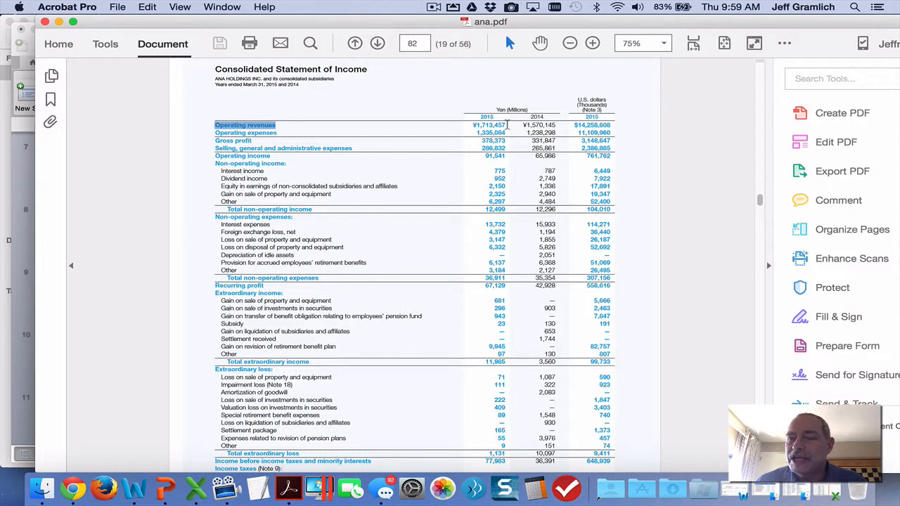
key(super+Tab)
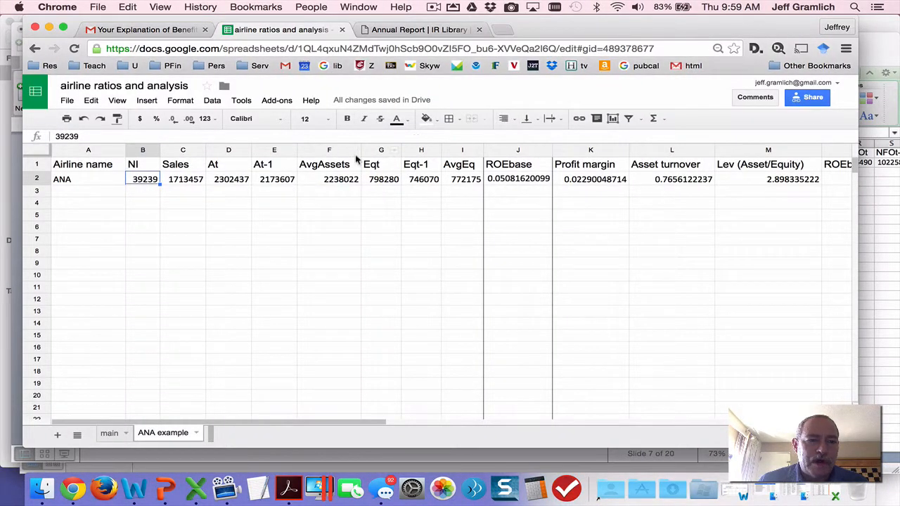
Select ANA's total assets in cell D2, switch to ana.pdf in Acrobat and highlight the 2014 Total assets figure in the Consolidated Balance Sheet.
click(220, 183)
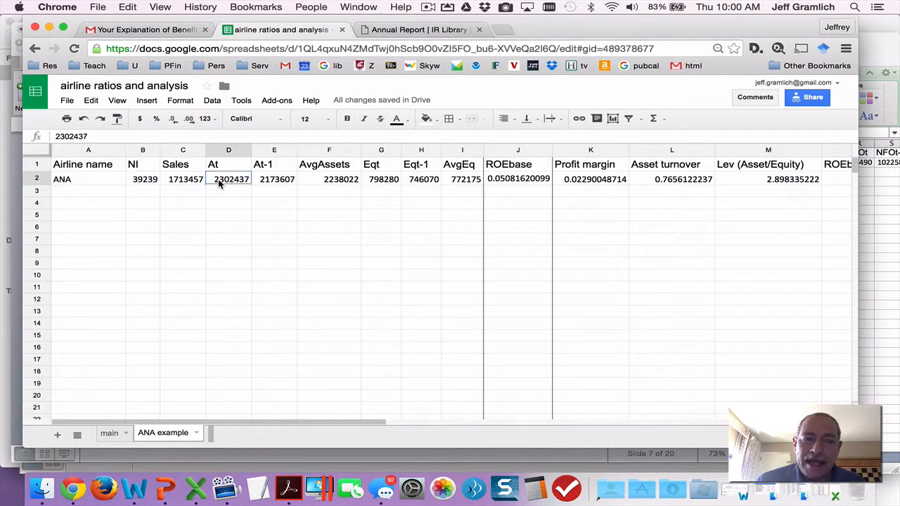
key(super+Tab)
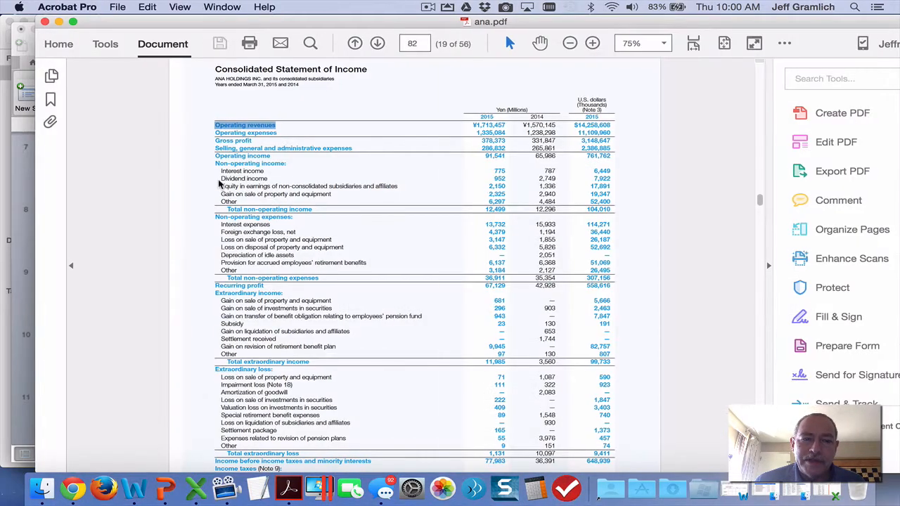
scroll(219, 183, down, 5)
scroll(219, 183, down, 10)
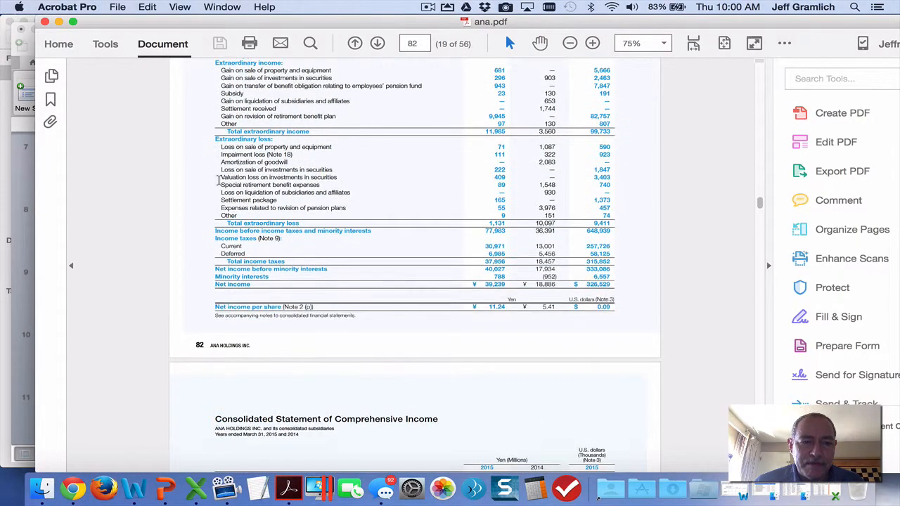
scroll(220, 183, up, 15)
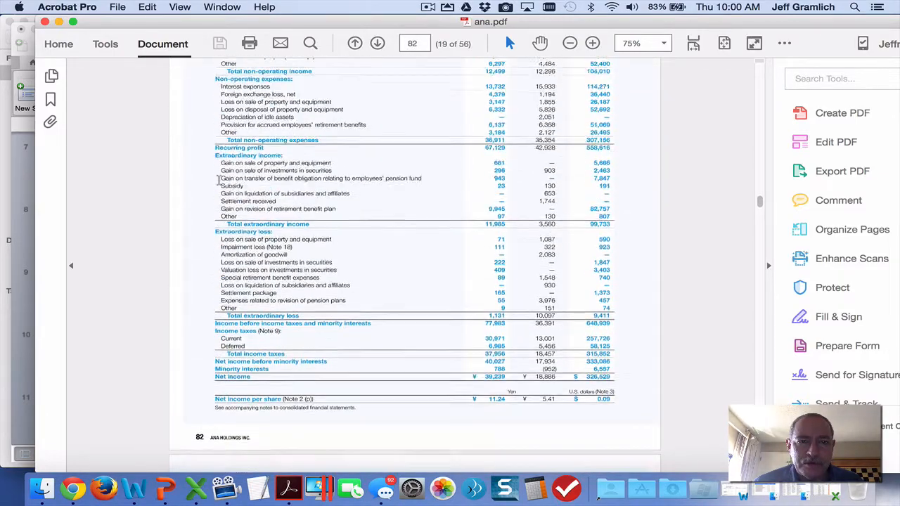
scroll(219, 181, up, 15)
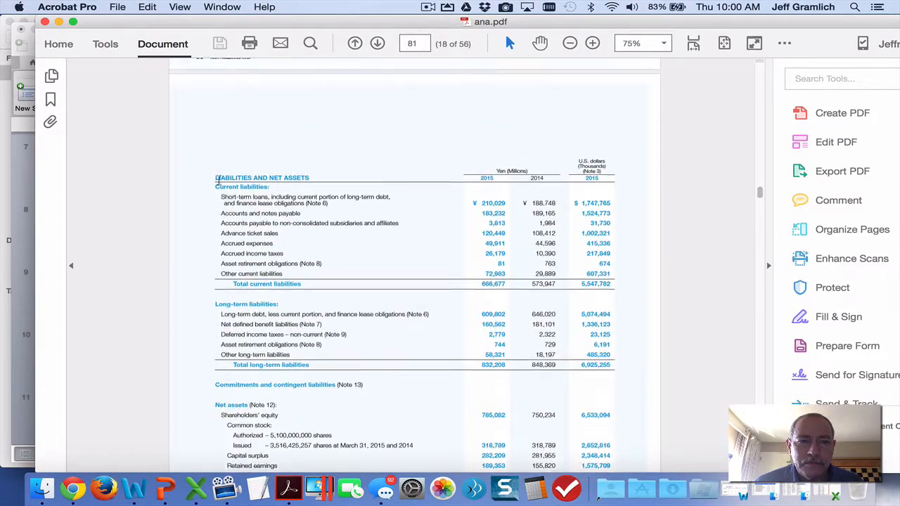
scroll(218, 180, up, 2)
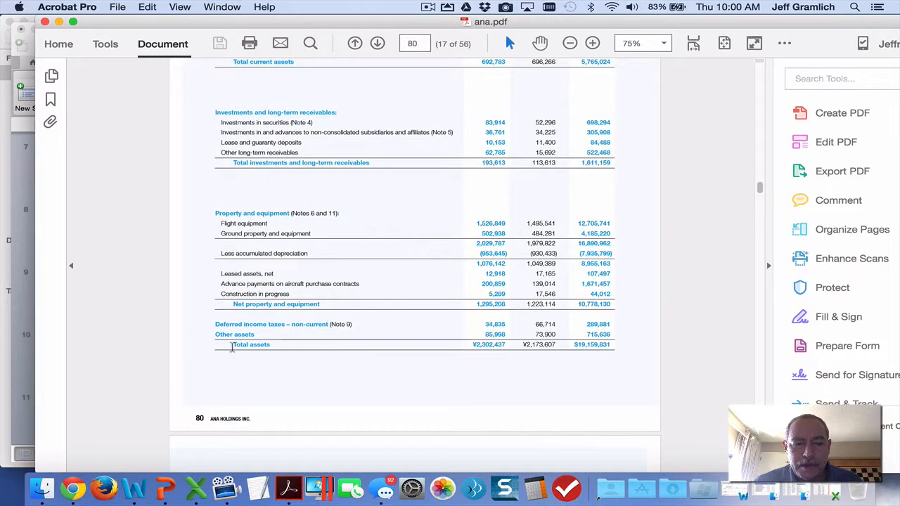
drag(234, 345, 556, 345)
click(524, 346)
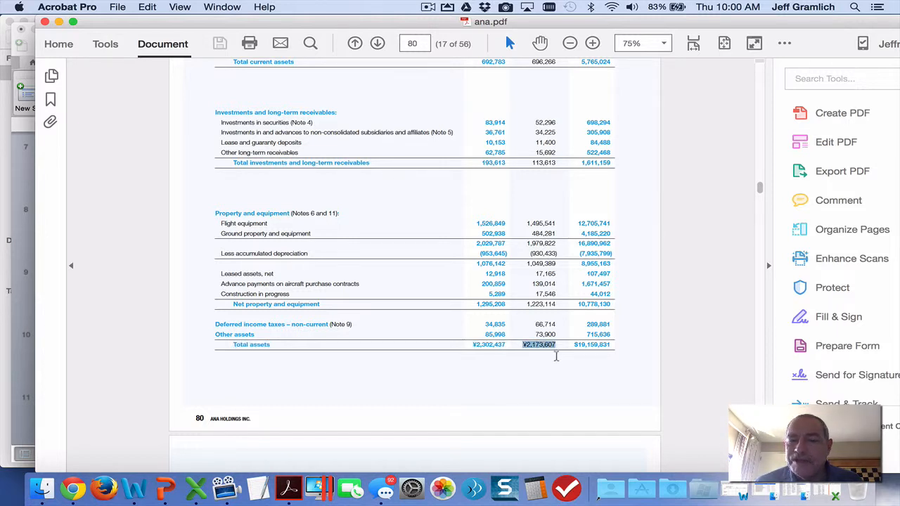
Check the year columns heading the balance sheet, and inspect the AvgAssets formula in cell F2 of the ANA example sheet in Chrome.
scroll(556, 356, up, 7)
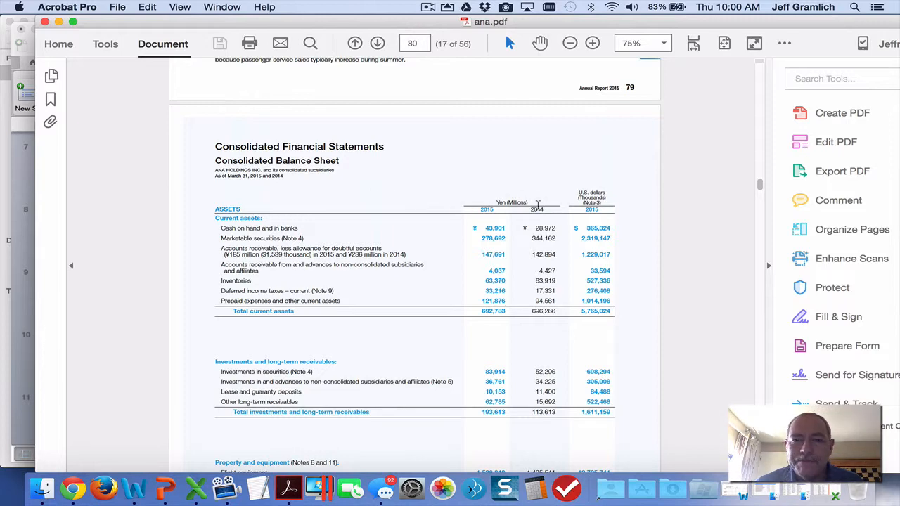
key(super+Tab)
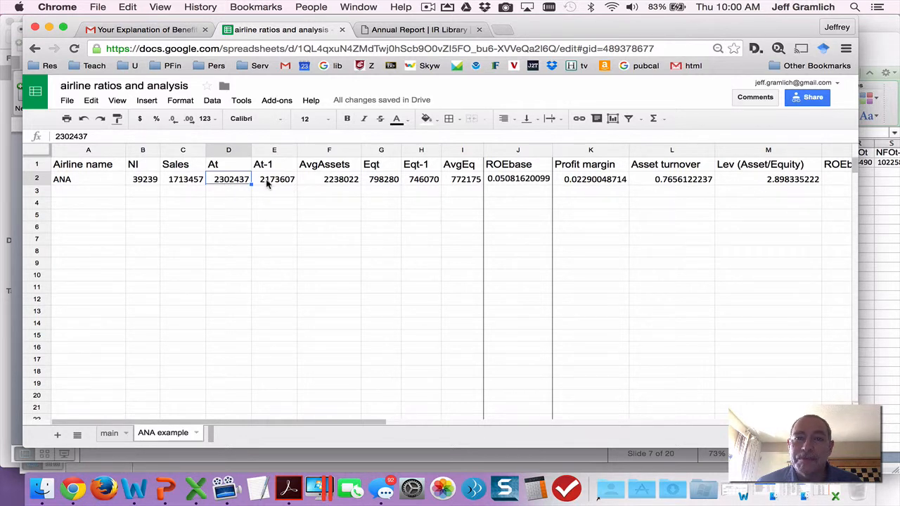
click(335, 181)
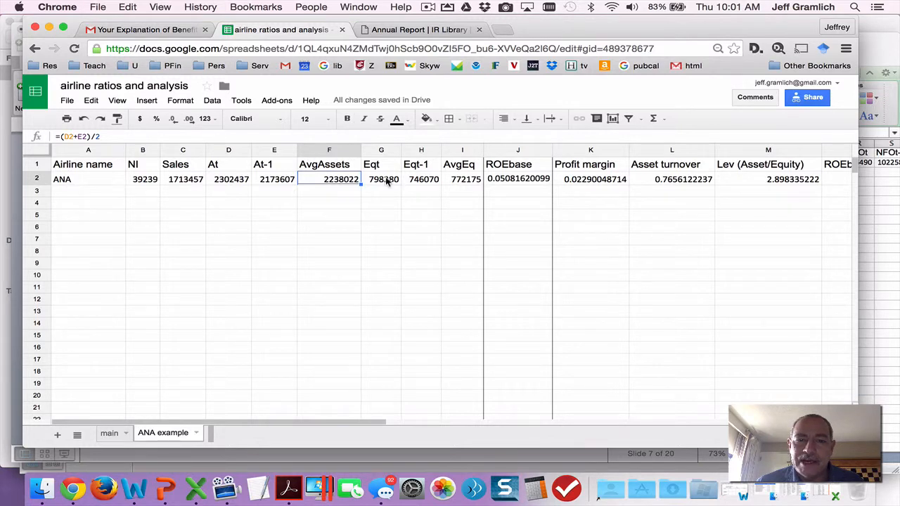
Switch to ana.pdf in Acrobat and highlight the 2015 Total net assets line under Liabilities and Net Assets.
key(ctrl+Left)
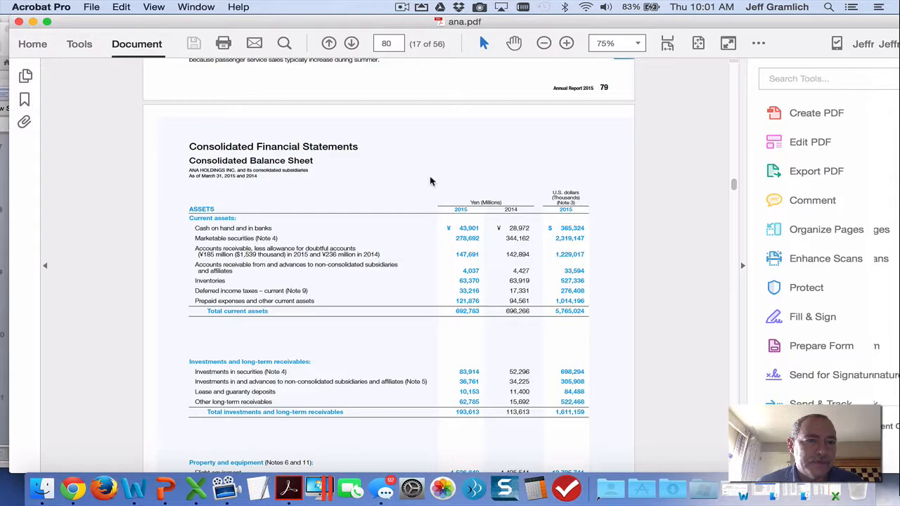
scroll(431, 181, down, 15)
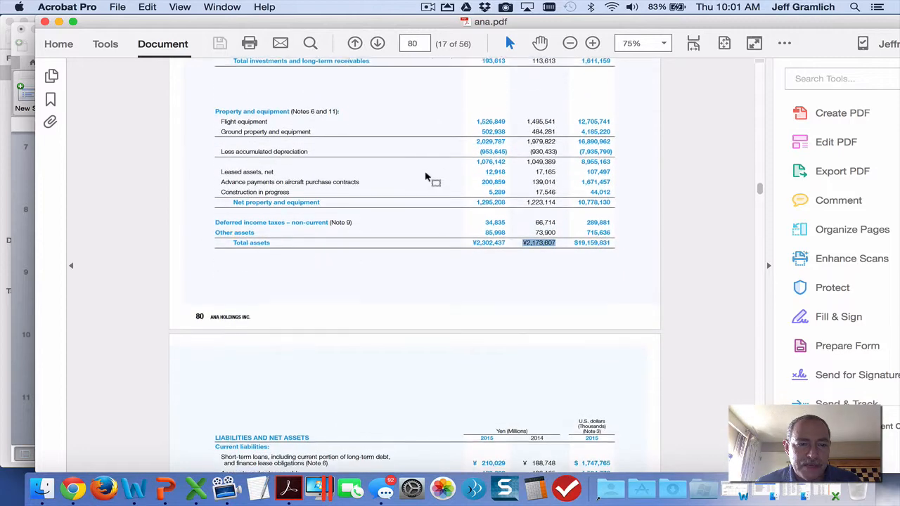
scroll(426, 177, down, 5)
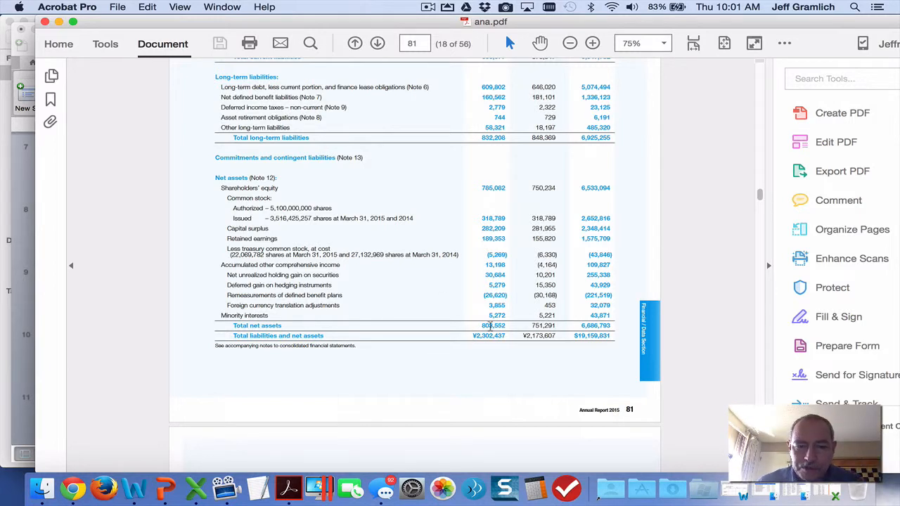
drag(507, 326, 382, 320)
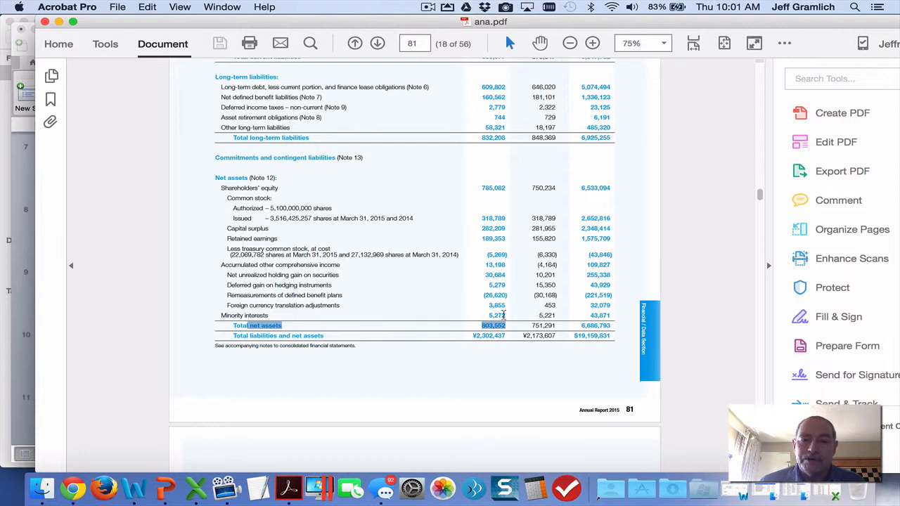
Return to the ANA example sheet in Chrome and inspect the Eqt and Eqt-1 formulas in cells G2 and H2.
key(ctrl+Right)
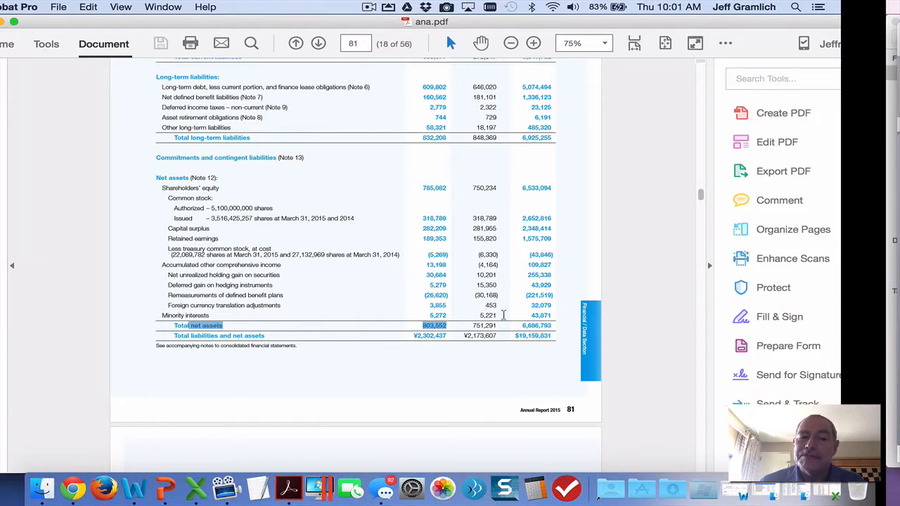
key(ctrl+Right)
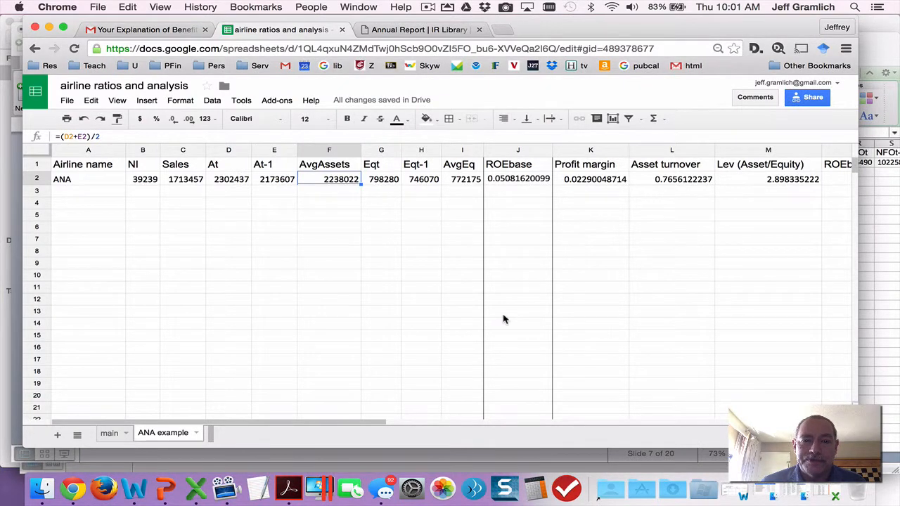
key(Right)
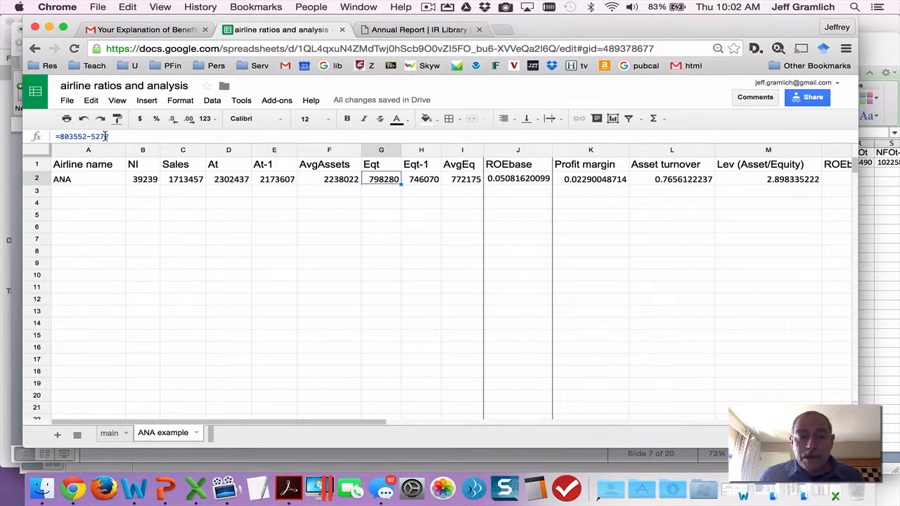
key(Right)
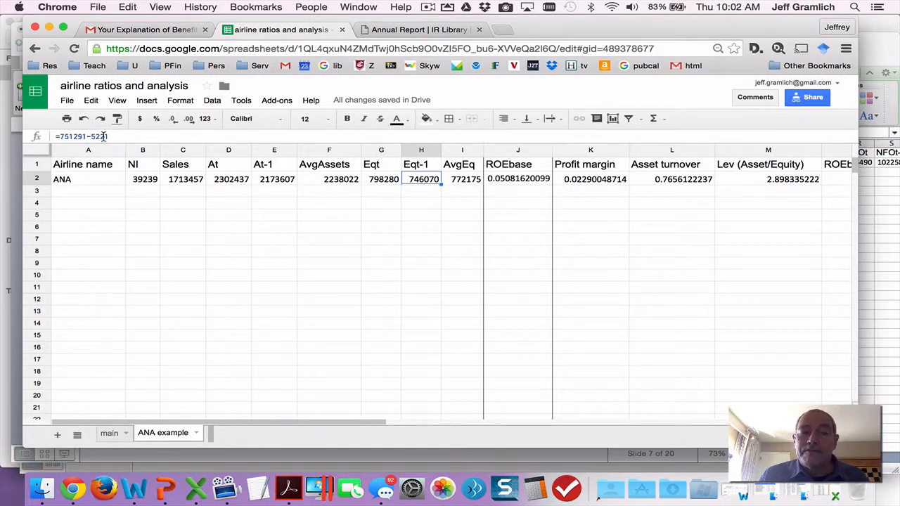
Switch to ana.pdf to mark the 2014 Total net assets figure, and return to the ANA example sheet in Chrome.
key(ctrl+Left)
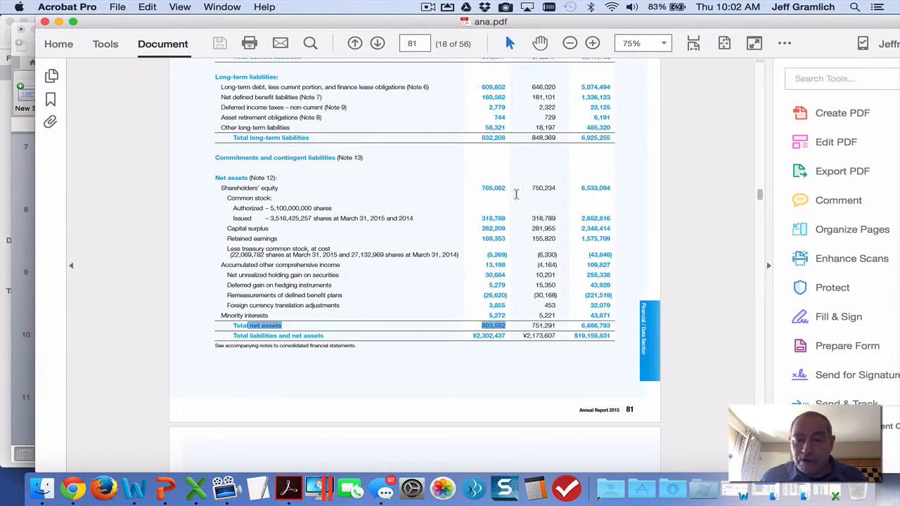
click(556, 326)
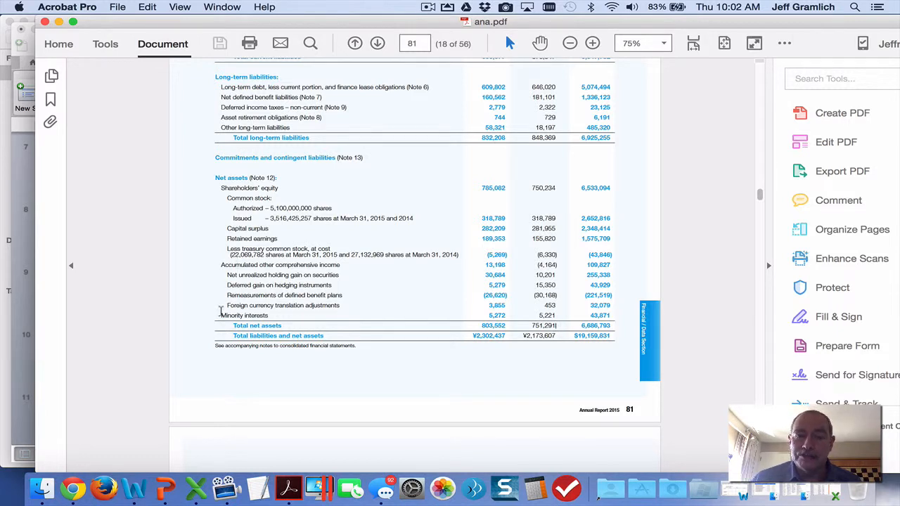
key(super+Tab)
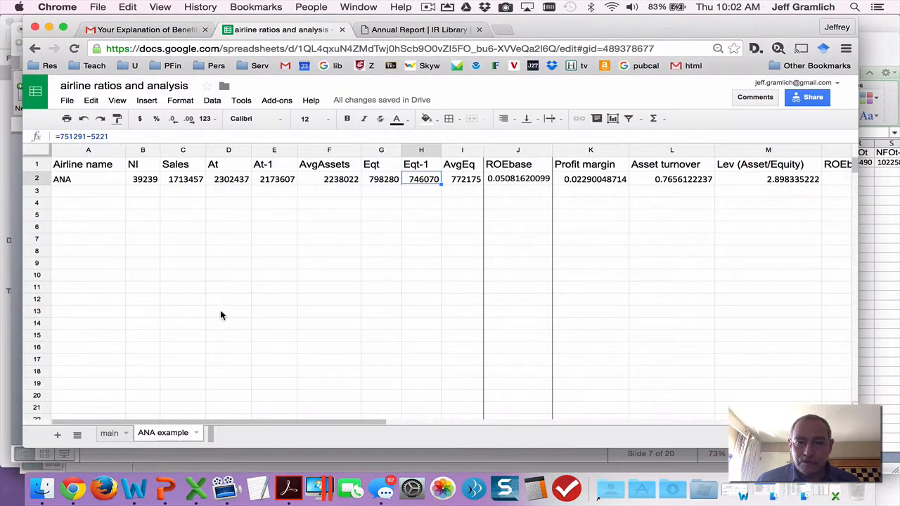
Inspect the AvgEq, ROEbase, Profit margin, Asset turnover, Leverage and ROEbasicdupont formulas in cells I2 through N2.
click(458, 179)
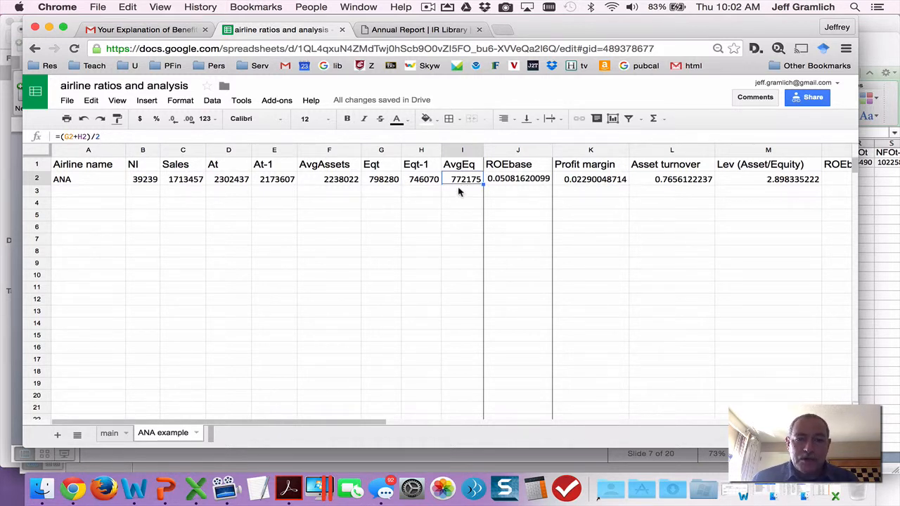
click(502, 183)
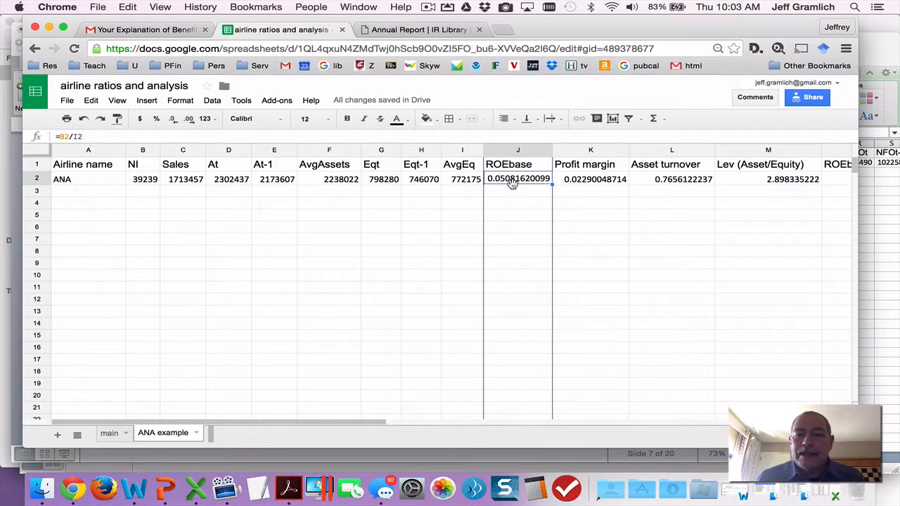
key(Right)
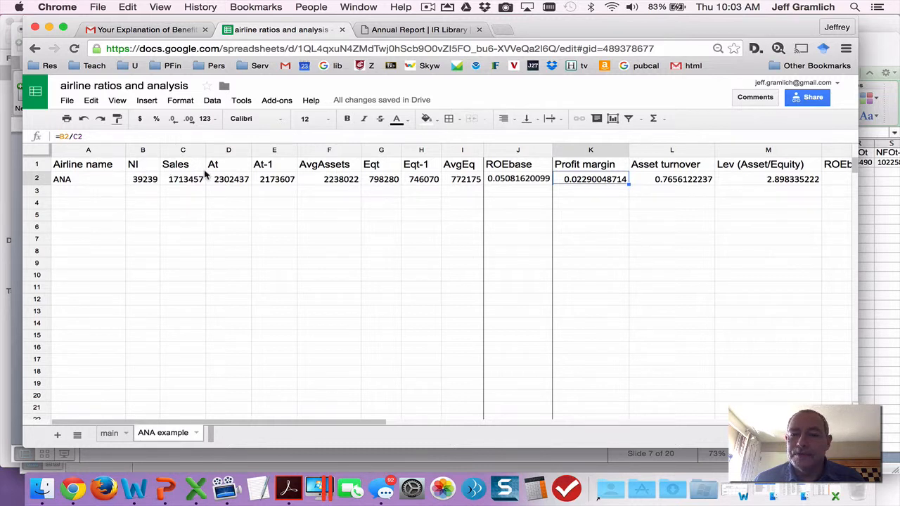
key(Right)
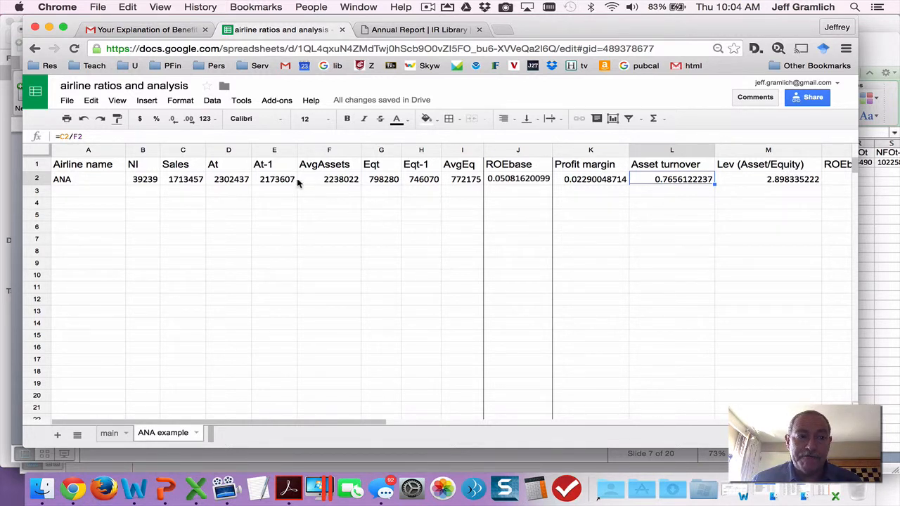
click(777, 182)
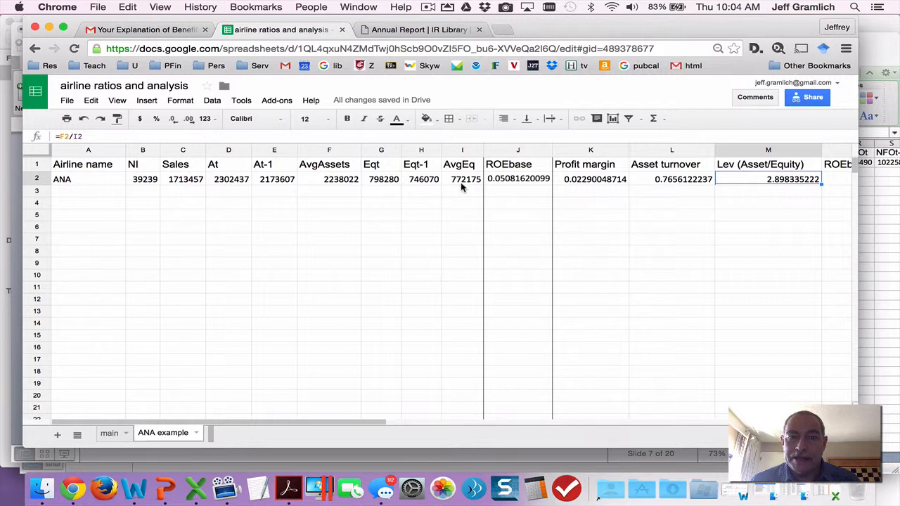
key(Right)
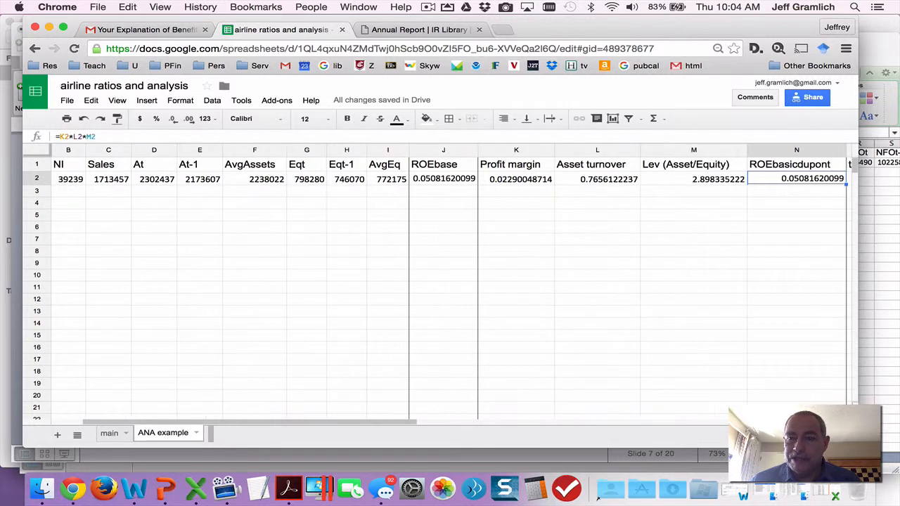
key(Left)
key(Right)
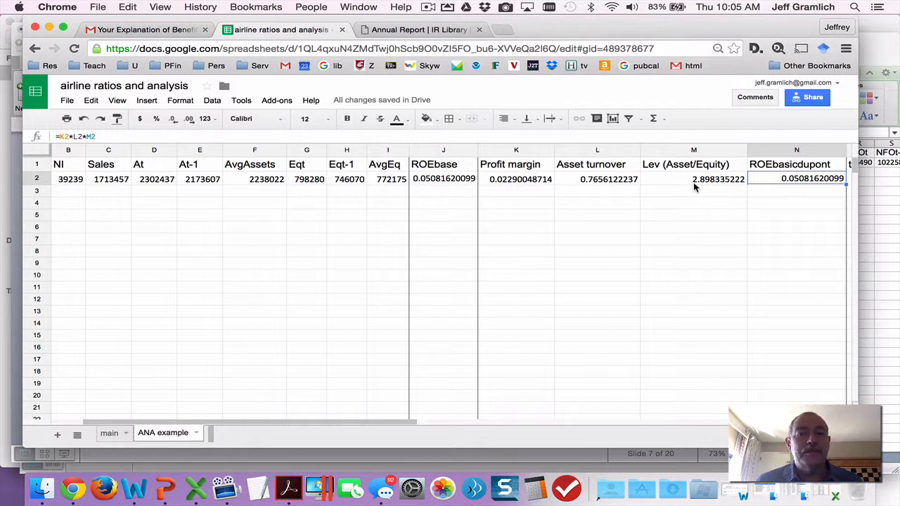
Select ANA's tax rate in cell O2, and bring up slide 10, Terms for Advanced duPont, of sess13.pptx in PowerPoint.
key(Right)
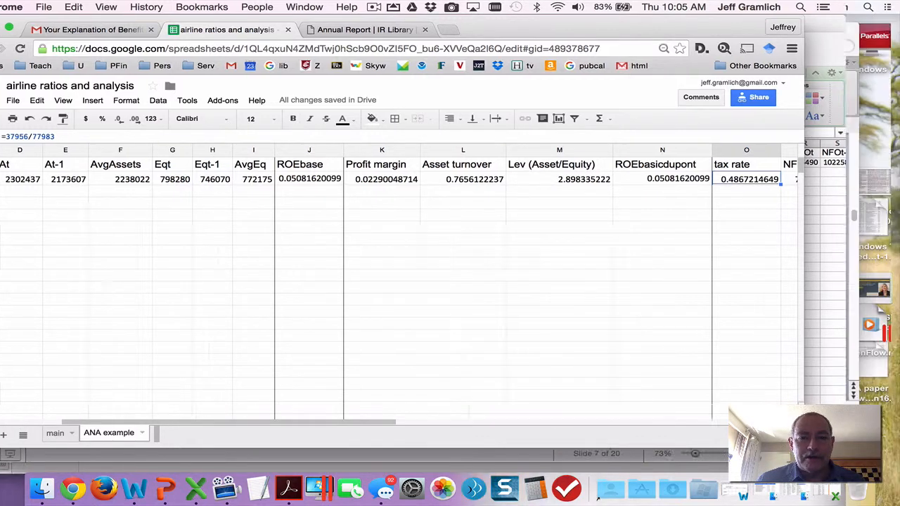
key(super+Tab)
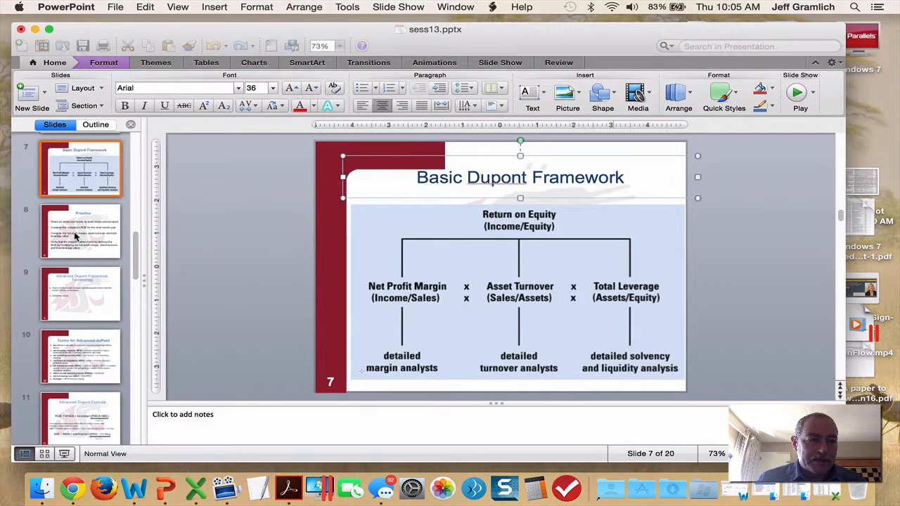
click(74, 233)
key(Down)
key(Down)
key(Down)
key(Down)
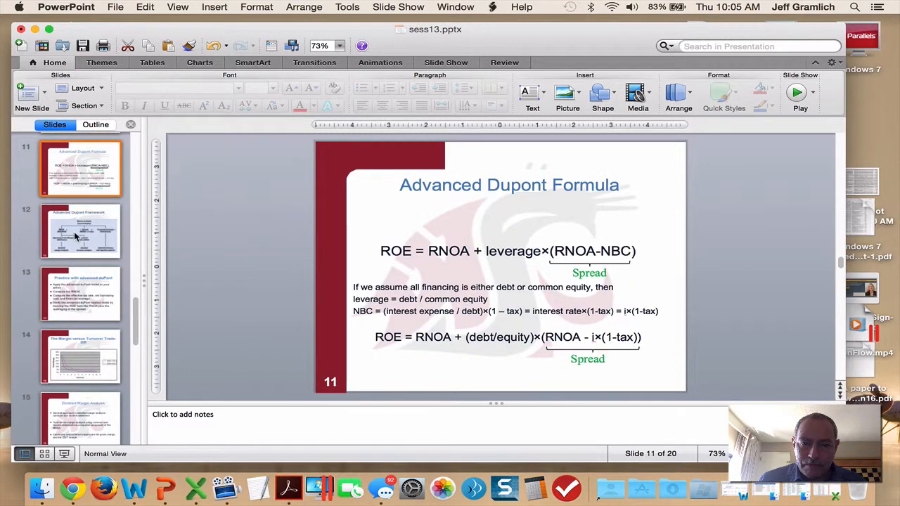
key(Up)
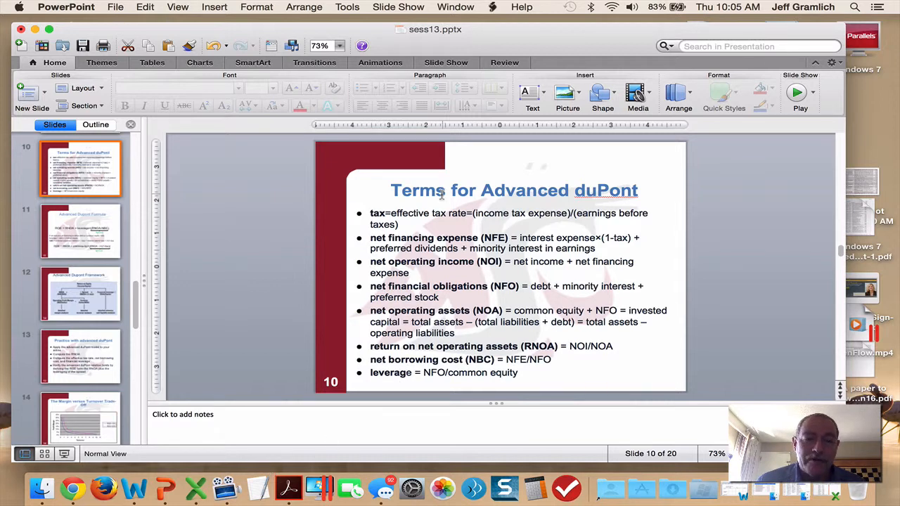
Check the tax rate formula in the Chrome sheet, and switch to ana.pdf in Acrobat to locate income taxes in the income statement.
key(super+Tab)
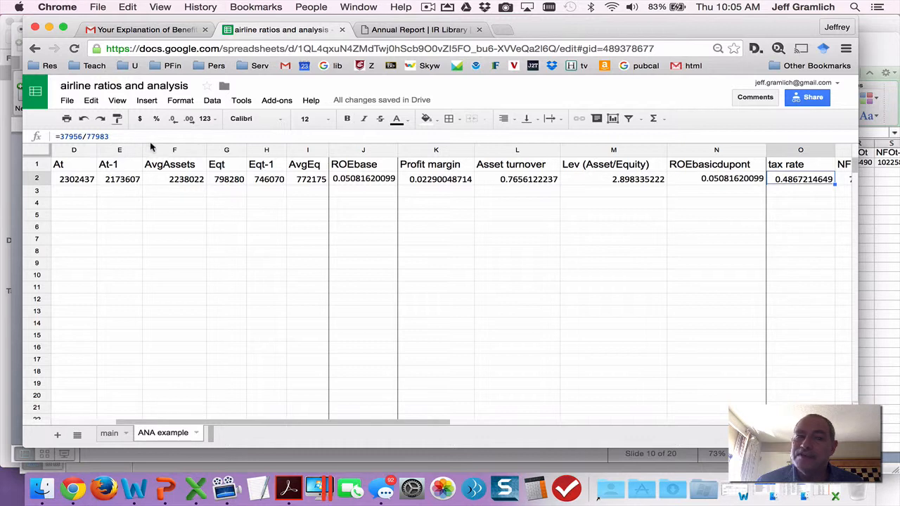
key(super+Tab)
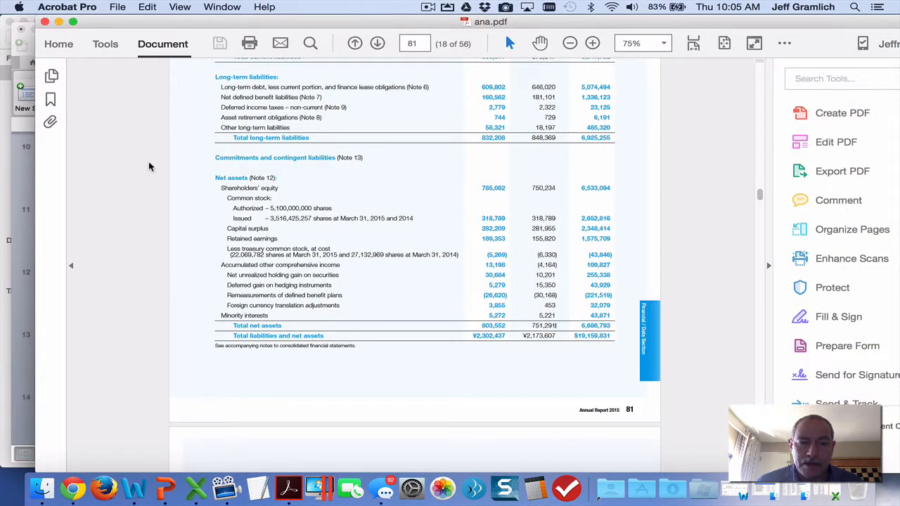
scroll(312, 158, down, 5)
scroll(312, 158, down, 8)
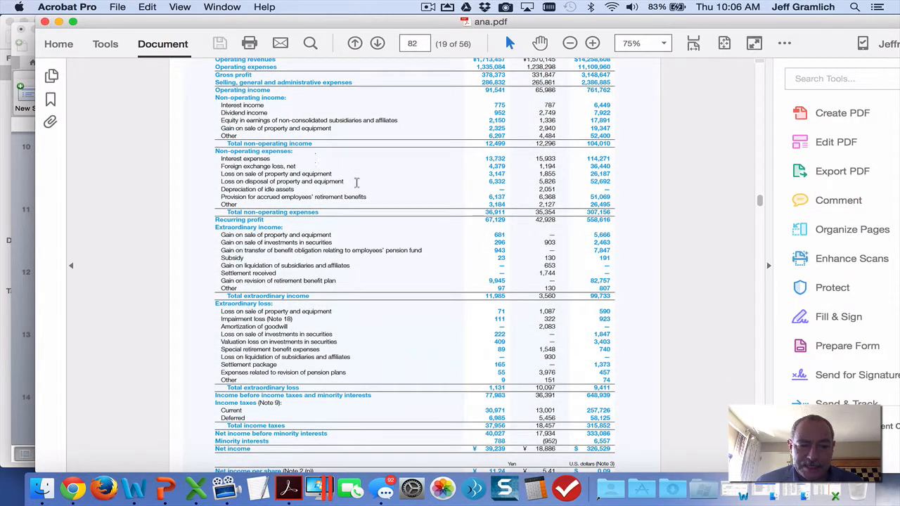
Mark the 2015 Total income taxes and Income before income taxes figures, and return to the tax rate in the Chrome sheet.
drag(505, 427, 483, 429)
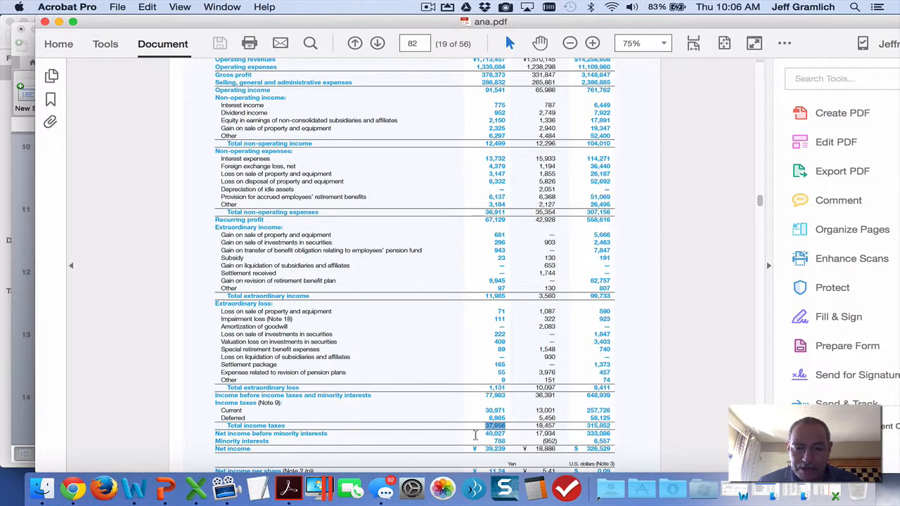
drag(509, 395, 483, 396)
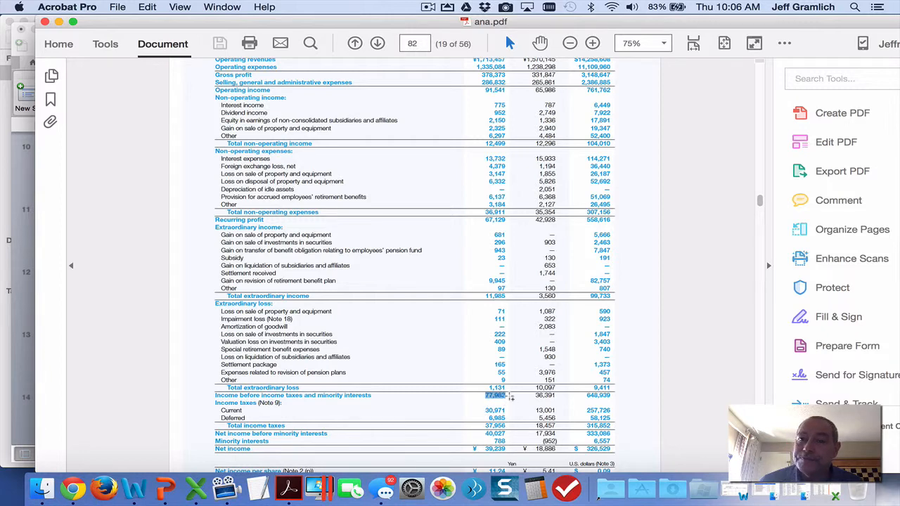
key(super+Tab)
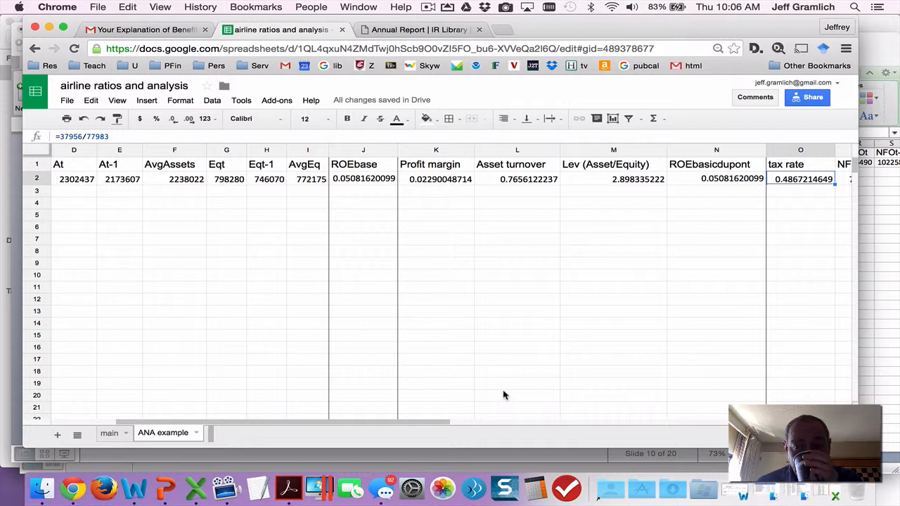
Inspect the NFE formula in cell P2, and mark the 2015 Interest expenses line in ana.pdf before returning to the Chrome sheet.
key(Right)
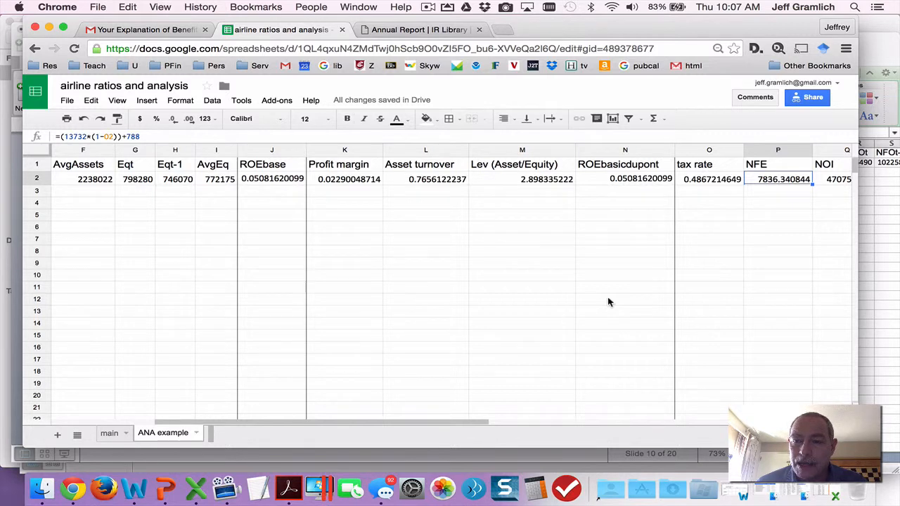
key(Left)
key(Right)
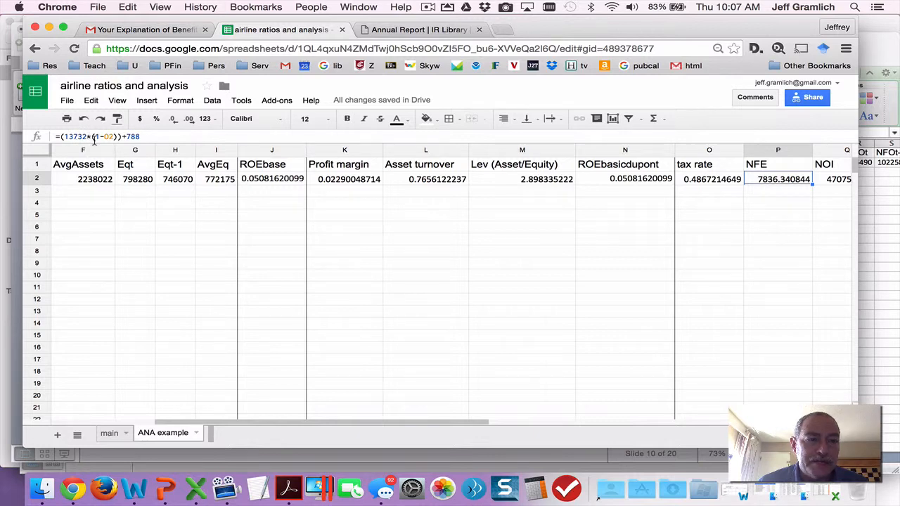
key(super+Tab)
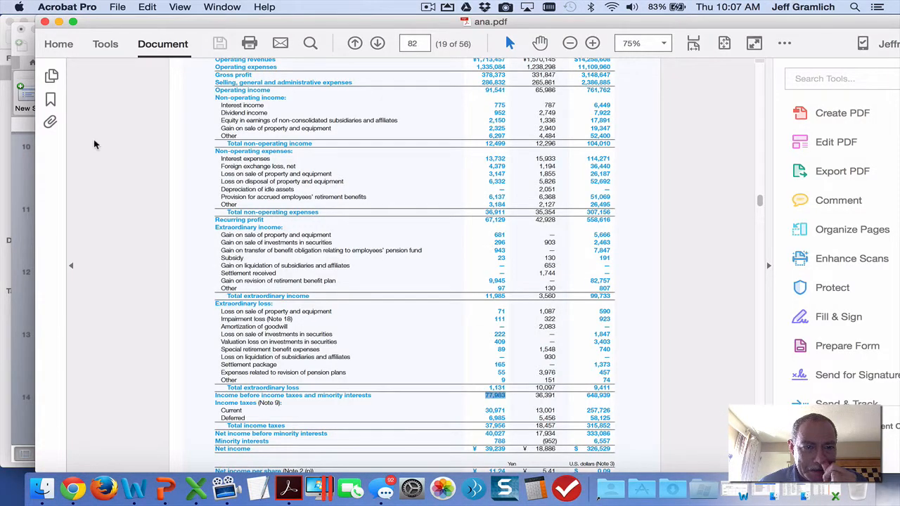
scroll(248, 130, up, 1)
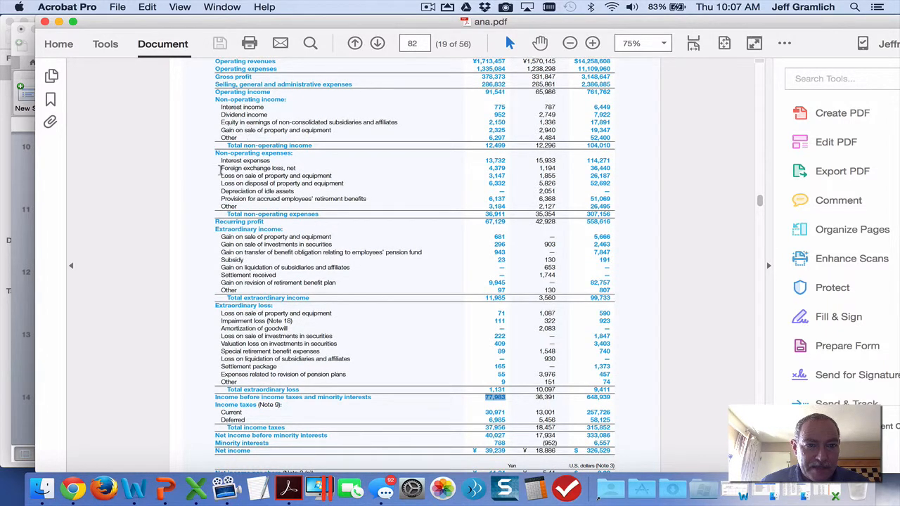
drag(220, 160, 505, 160)
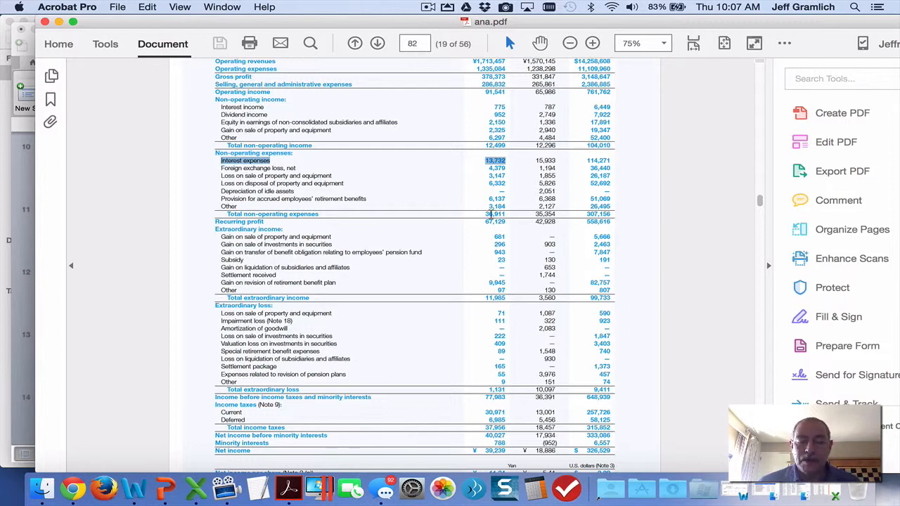
key(super+Tab)
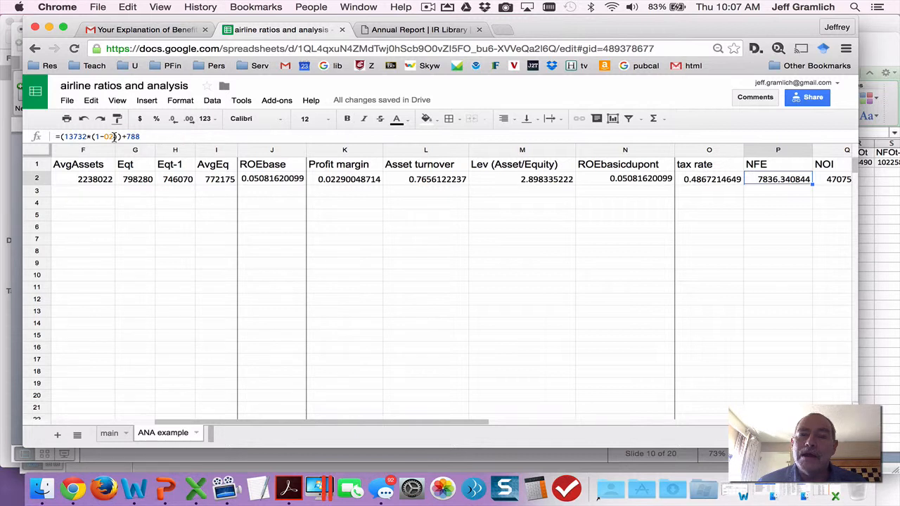
Open the NFE formula in P2, mark the 2015 Minority interests figure in ana.pdf, and close the formula in Chrome without changes.
click(114, 137)
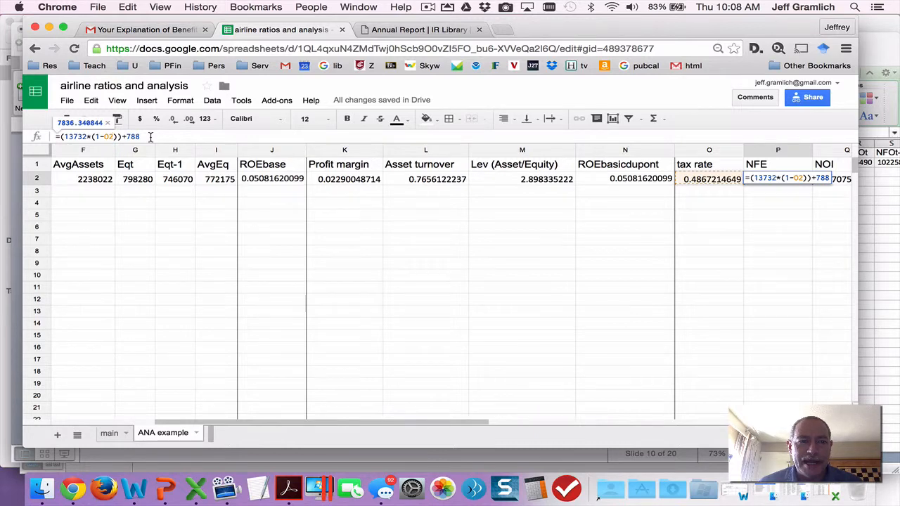
key(super+Tab)
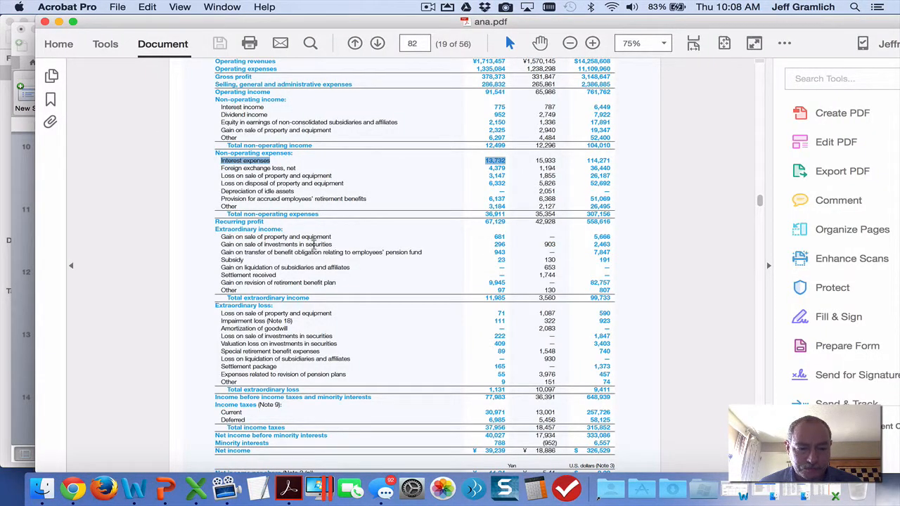
scroll(315, 244, down, 2)
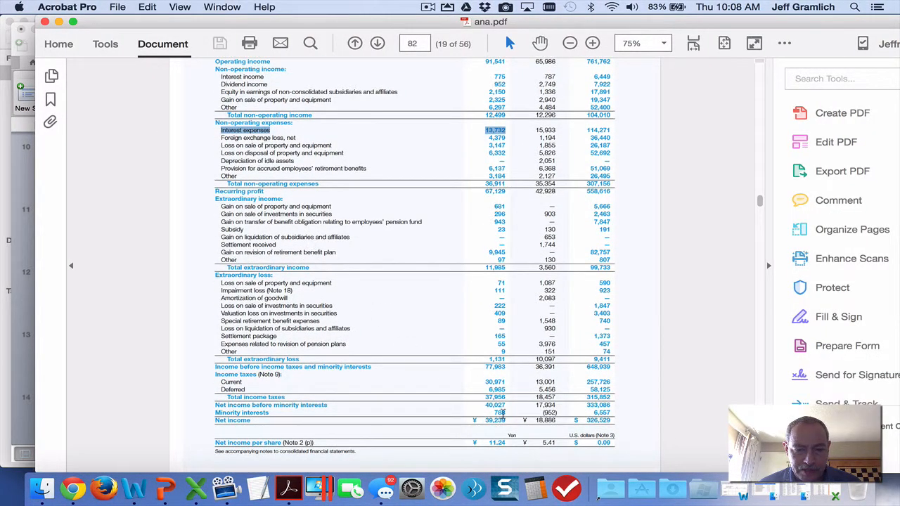
mouse_move(502, 414)
mouse_down()
mouse_move(484, 415)
mouse_move(495, 412)
mouse_up()
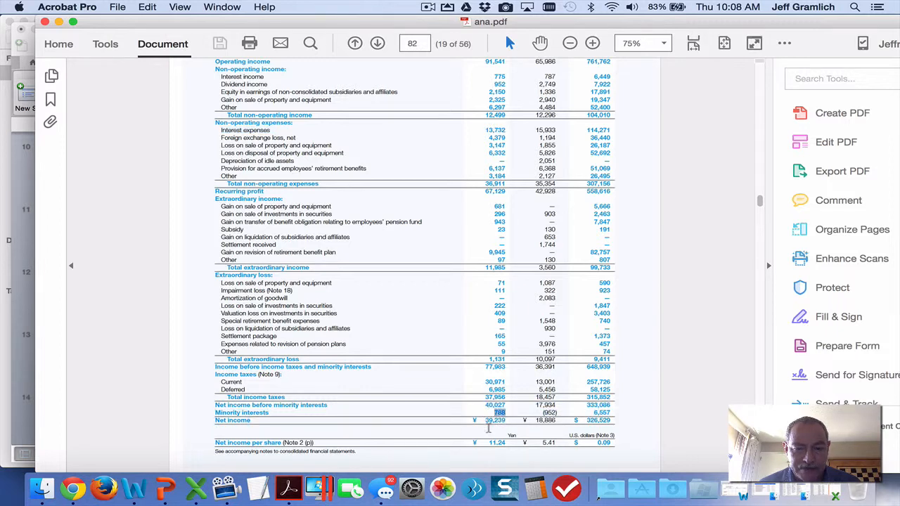
click(315, 188)
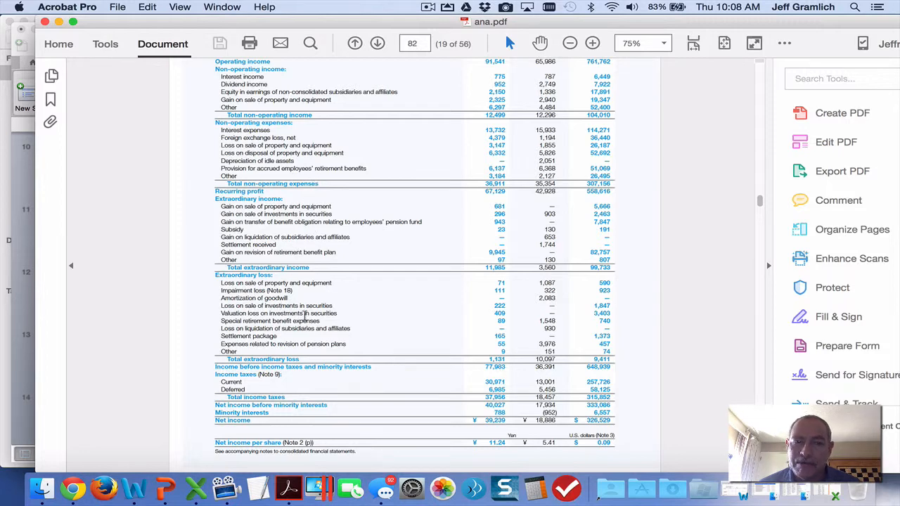
key(super+Tab)
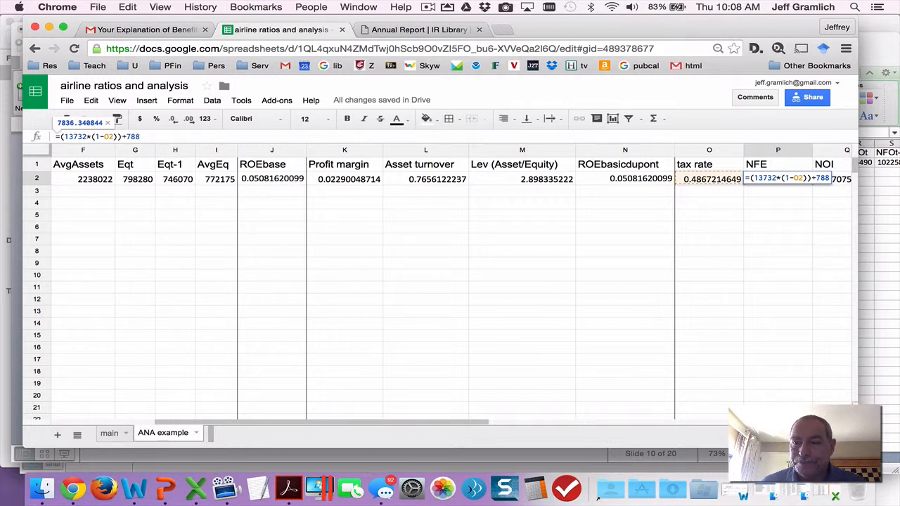
key(Return)
key(Up)
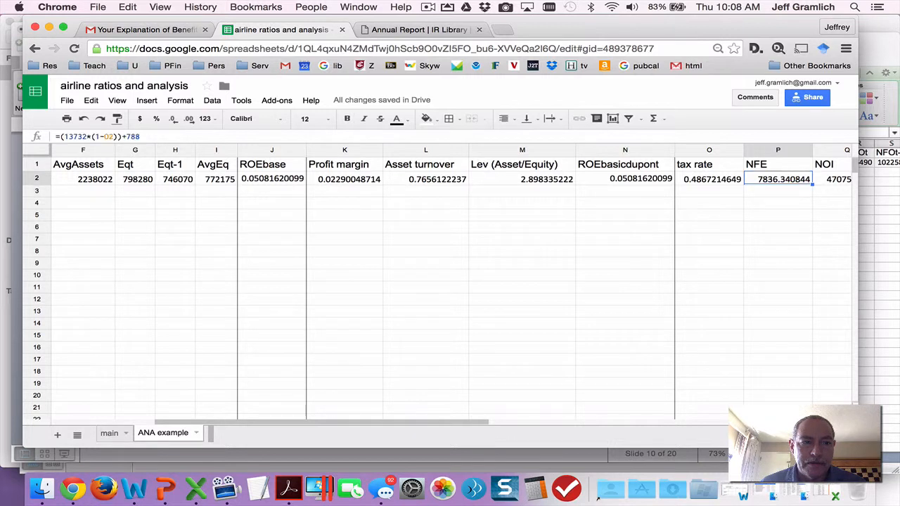
Inspect the NOI formula in cell Q2, check its net income input in B2, and return to Q2.
key(Right)
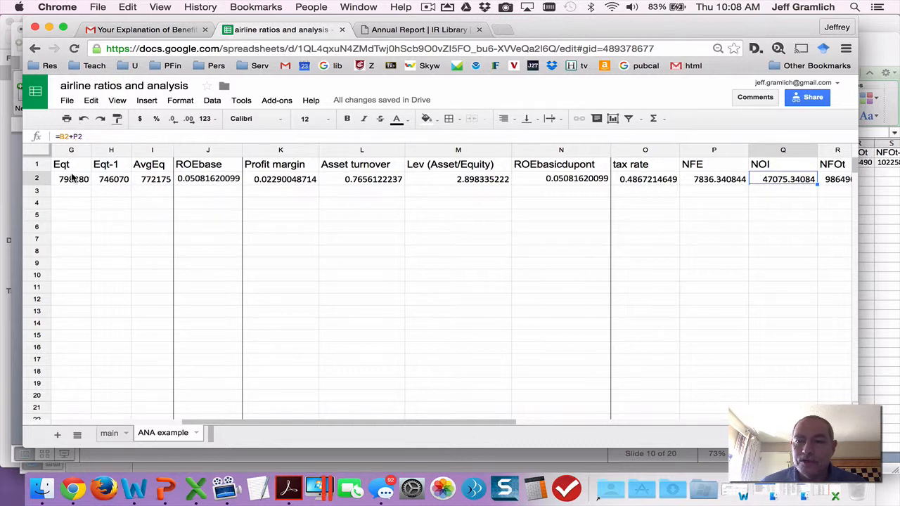
key(Left)
key(Left)
key(Left)
key(Left)
key(Left)
key(Left)
key(Left)
key(Left)
key(Left)
key(Left)
key(Left)
key(Left)
key(Left)
key(Left)
key(Left)
key(Left)
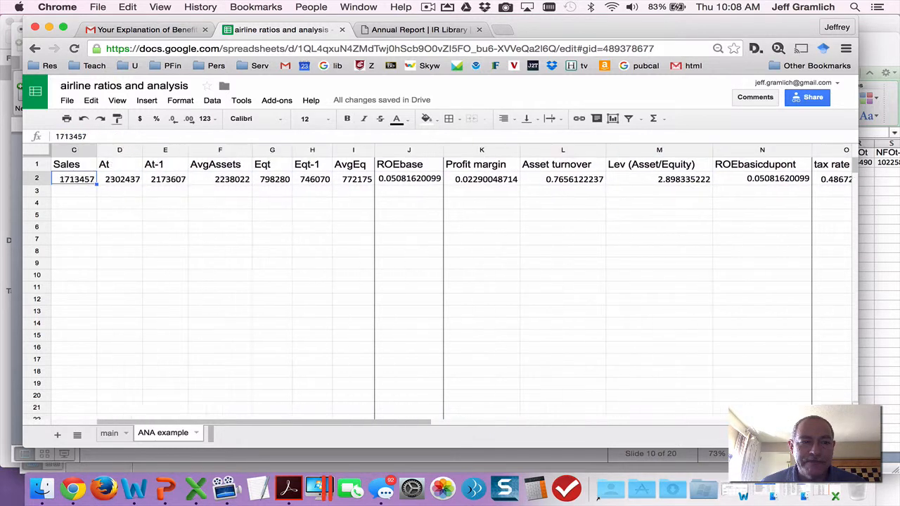
key(Right)
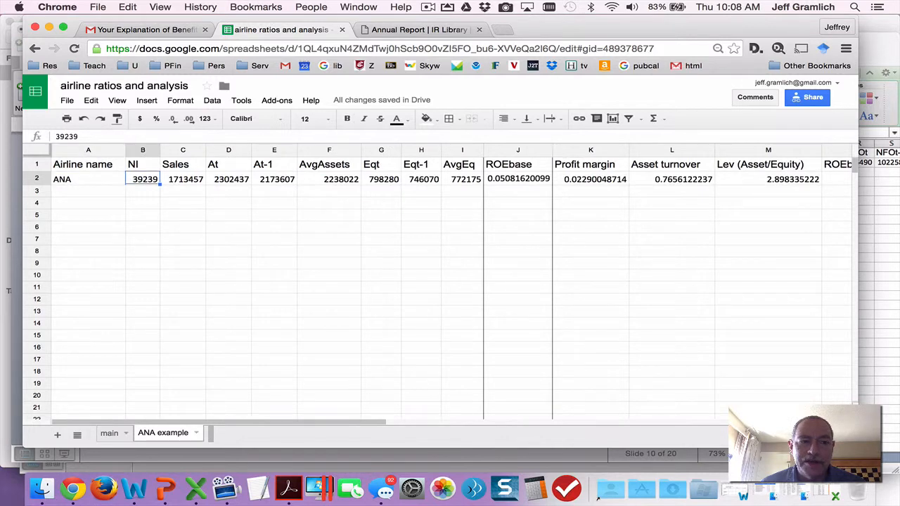
key(Right)
key(Right)
key(Right)
key(Right)
key(Right)
key(Right)
key(Right)
key(Right)
key(Right)
key(Right)
key(Right)
key(Right)
key(Right)
key(Right)
key(Right)
key(Right)
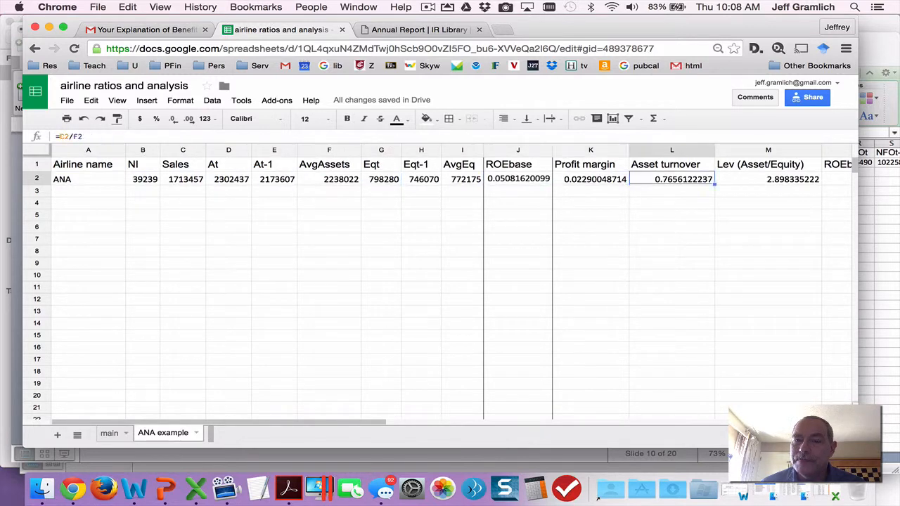
key(Right)
key(Right)
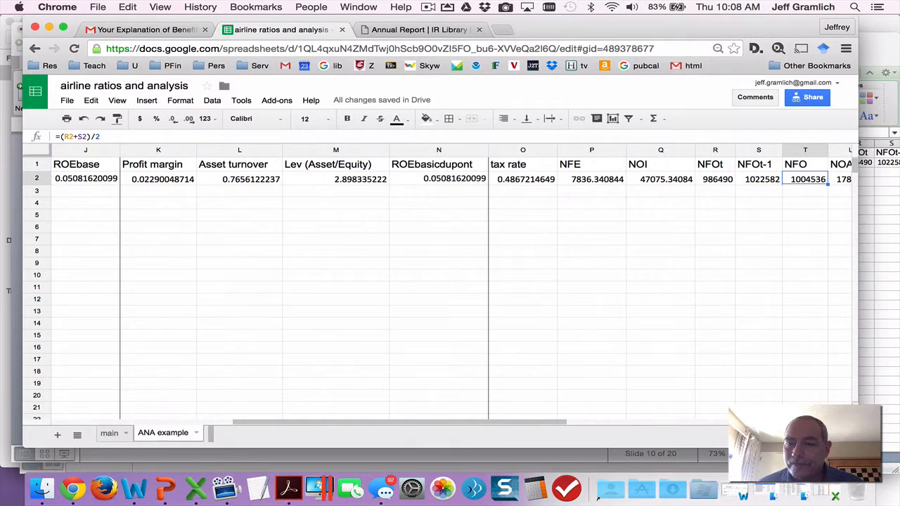
key(Right)
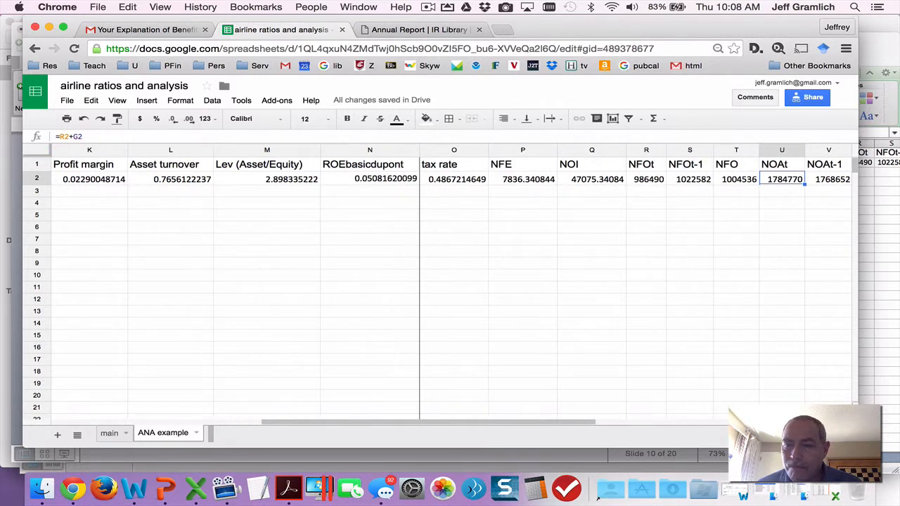
key(Left)
key(Left)
key(Left)
key(Left)
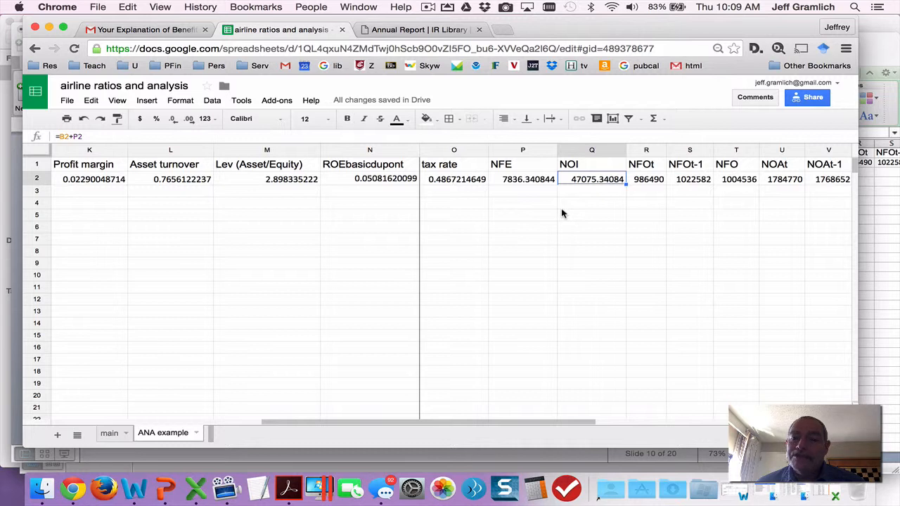
Look over the net financial obligation and net operating asset formulas in columns R to V, ending on NFOt in R2.
key(Right)
key(Right)
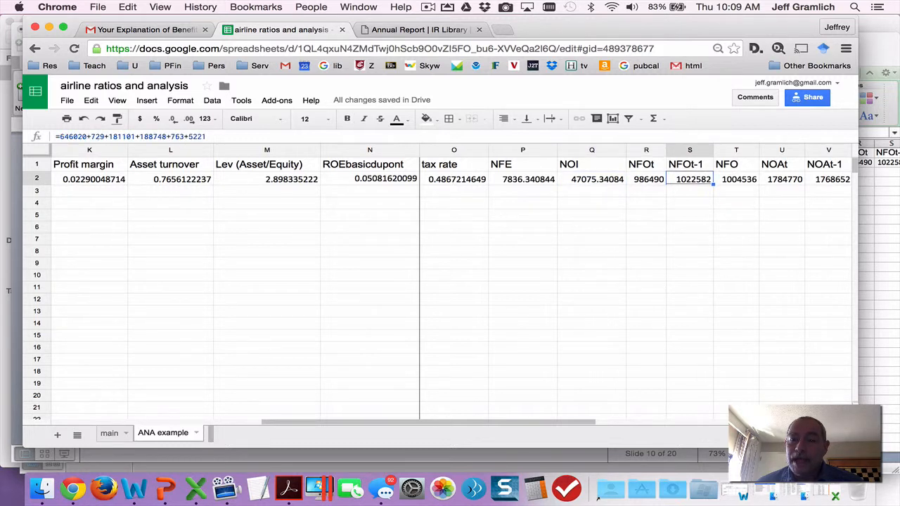
key(Right)
key(Right)
key(Right)
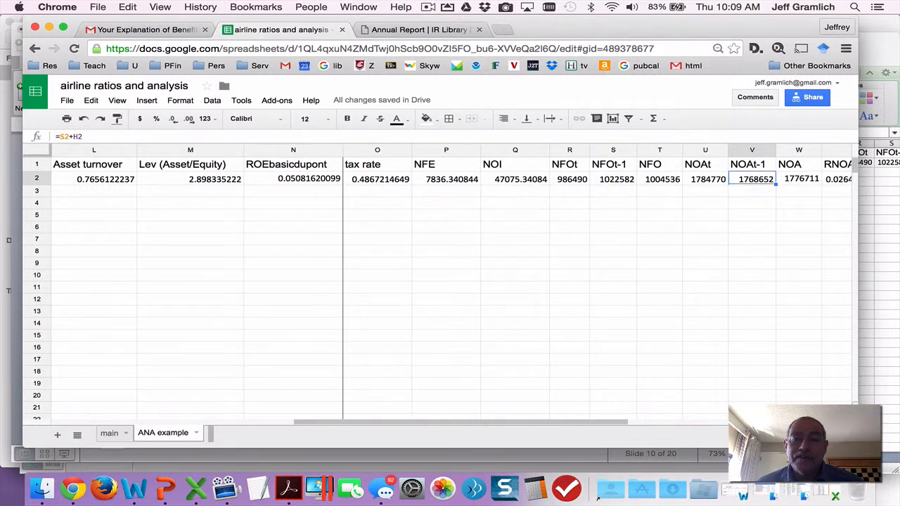
key(Left)
key(Left)
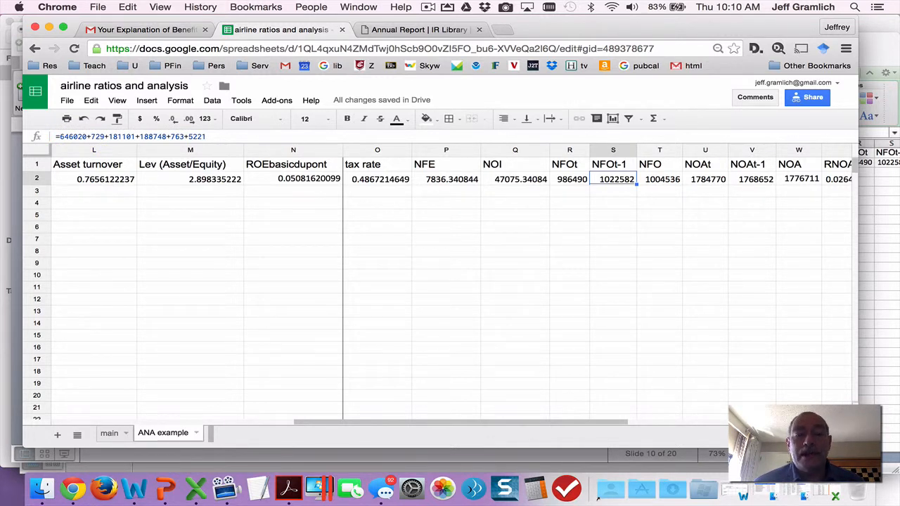
key(Left)
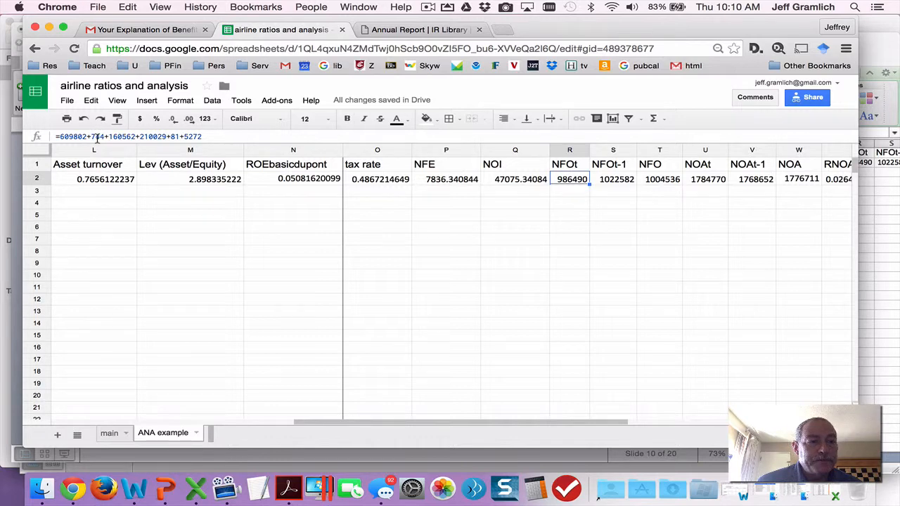
Switch to ana.pdf to mark the 2015 Long-term debt line in the balance sheet, and return to the NFOt formula in Chrome.
key(super+Tab)
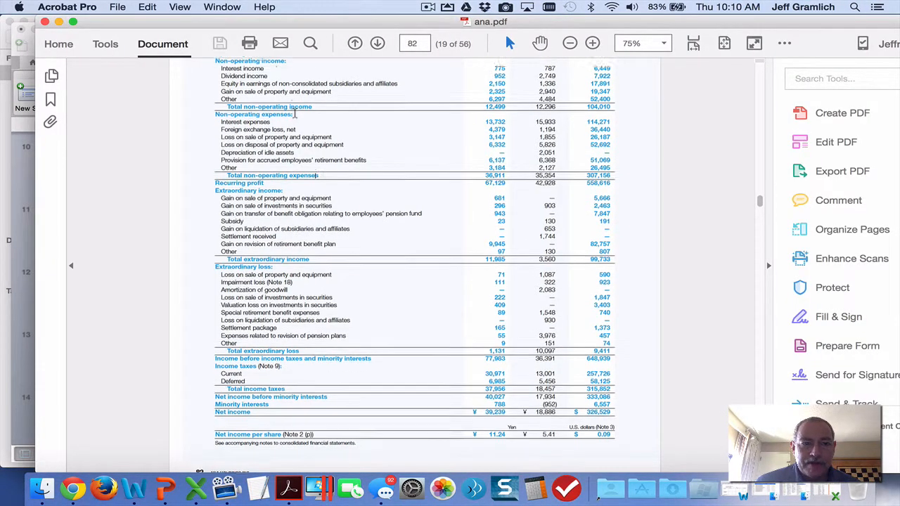
scroll(295, 113, up, 10)
scroll(294, 114, up, 10)
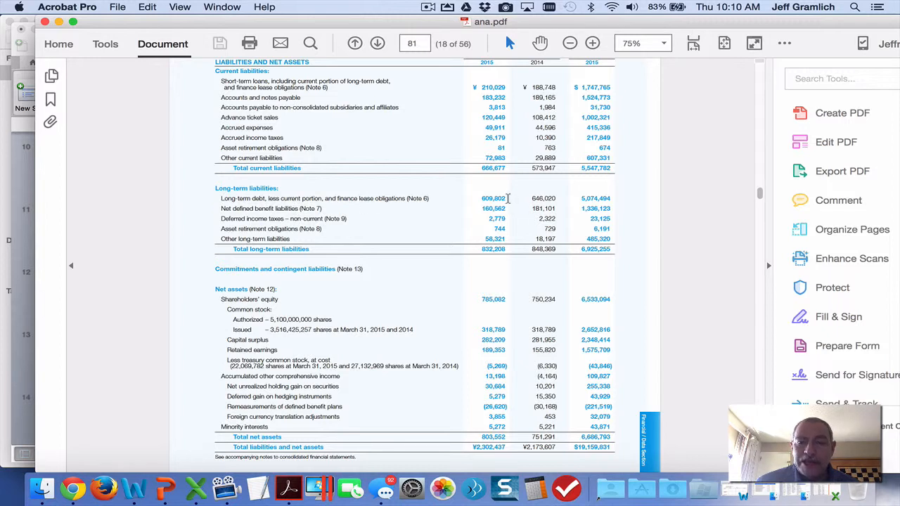
drag(507, 199, 217, 199)
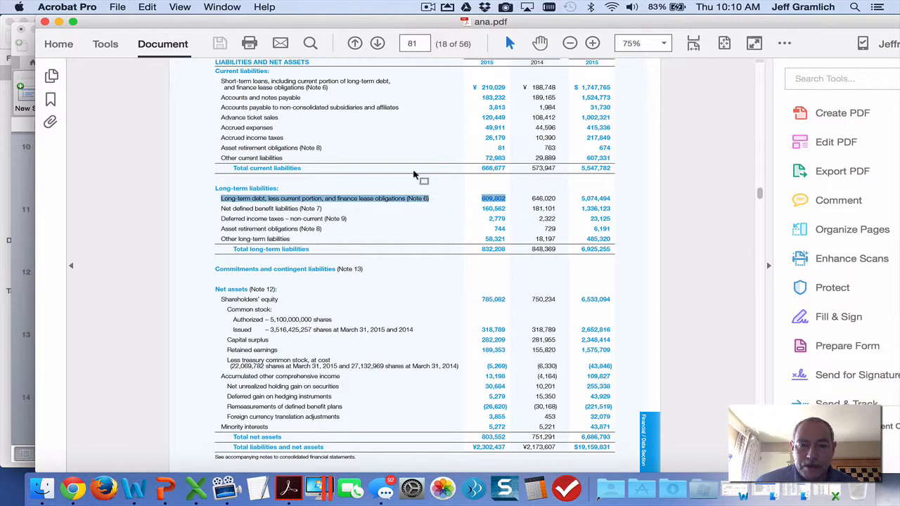
key(super+Tab)
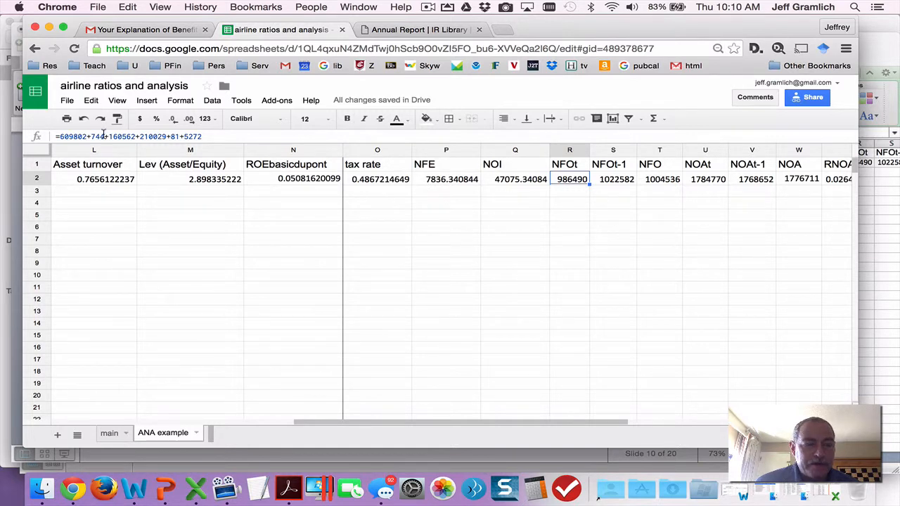
Mark the 2015 long-term Asset retirement obligations and Net defined benefit liabilities lines in ana.pdf, and return to the NFOt formula in Chrome.
key(super+Tab)
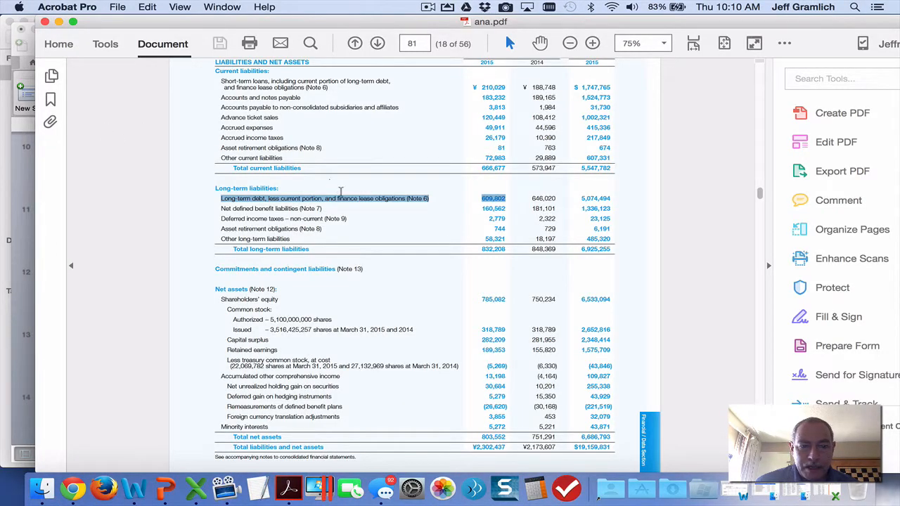
drag(220, 229, 507, 229)
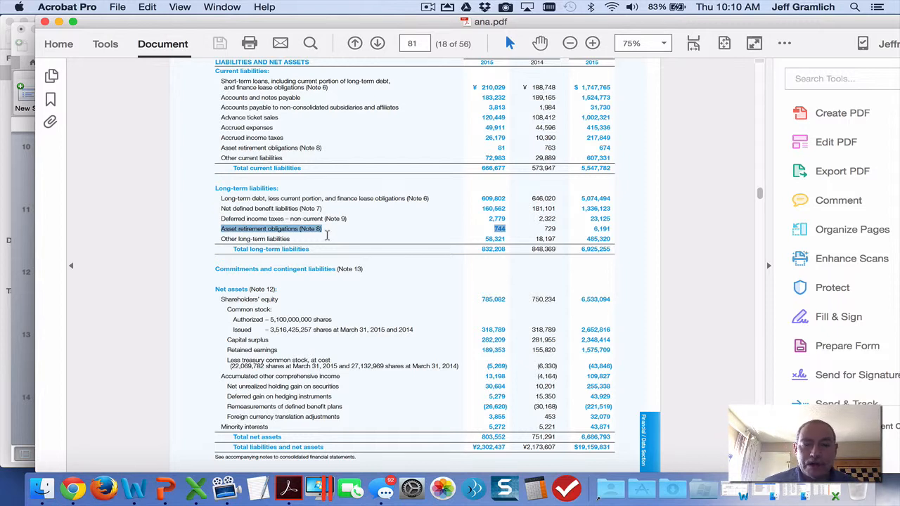
drag(222, 208, 511, 208)
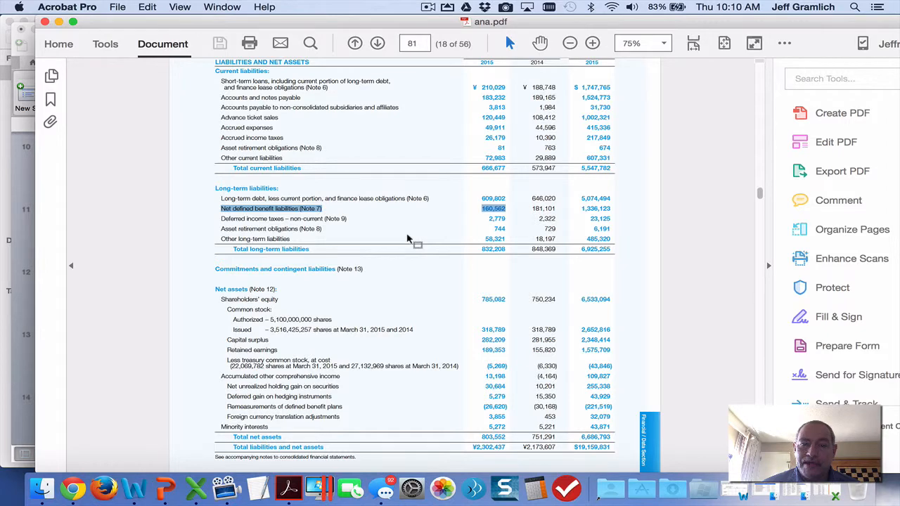
key(super+Tab)
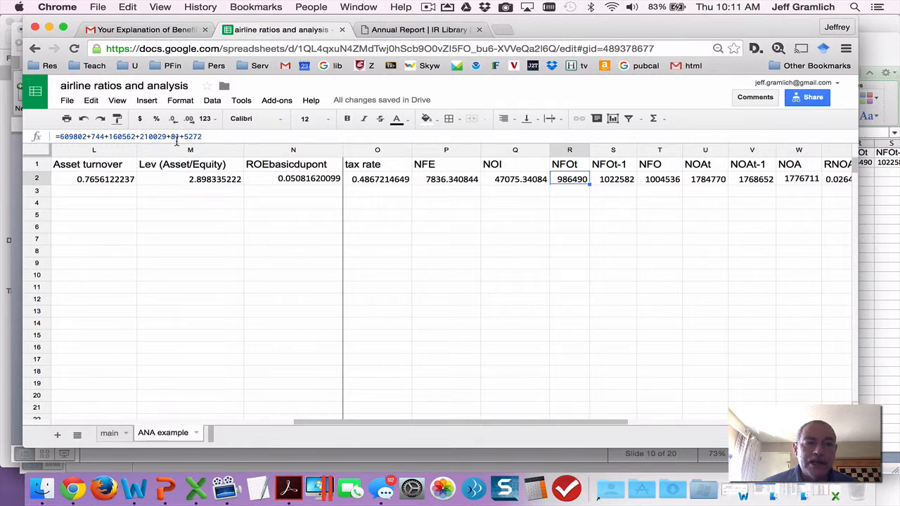
Mark the 2015 Minority interests value in the ana.pdf balance sheet, and return to the NFOt formula in Chrome.
key(super+Tab)
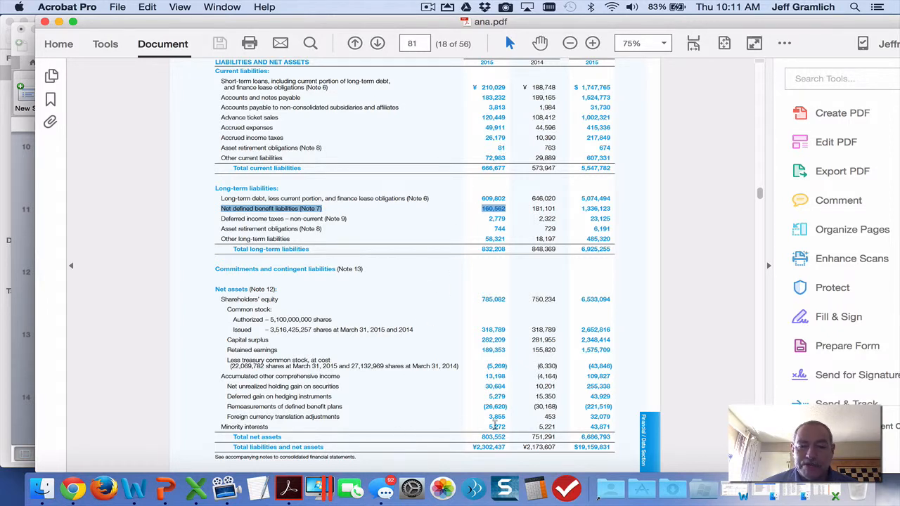
drag(506, 426, 486, 426)
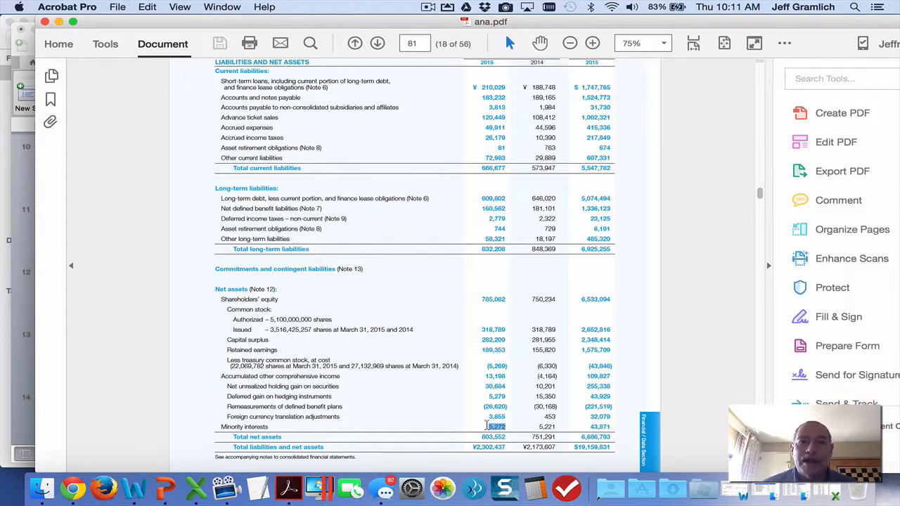
key(super+Tab)
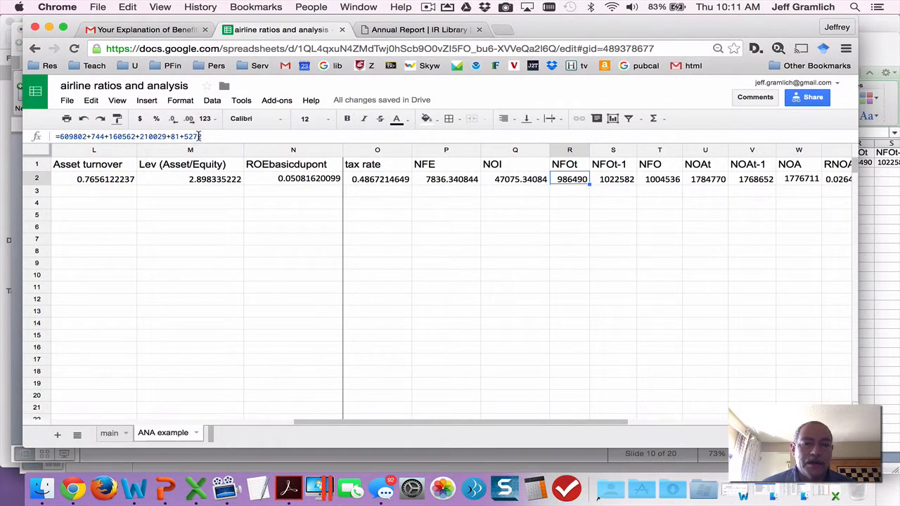
Inspect the NFOt-1 formula in cell S2, view the 2014 balance sheet column in ana.pdf, and return to Chrome.
click(619, 179)
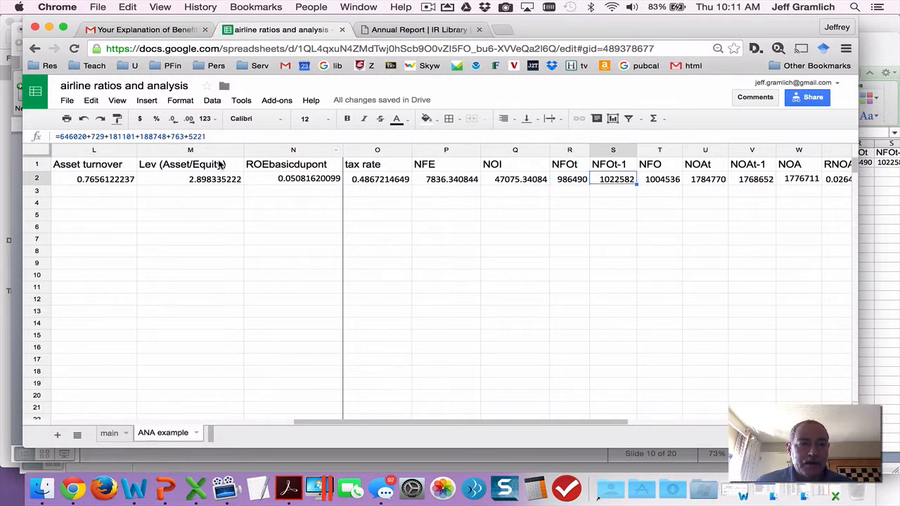
click(206, 136)
drag(206, 136, 61, 139)
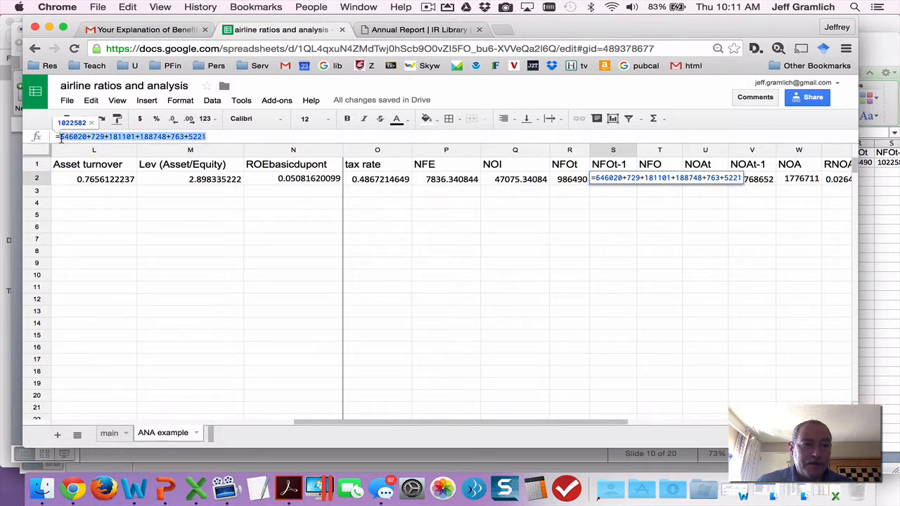
click(143, 186)
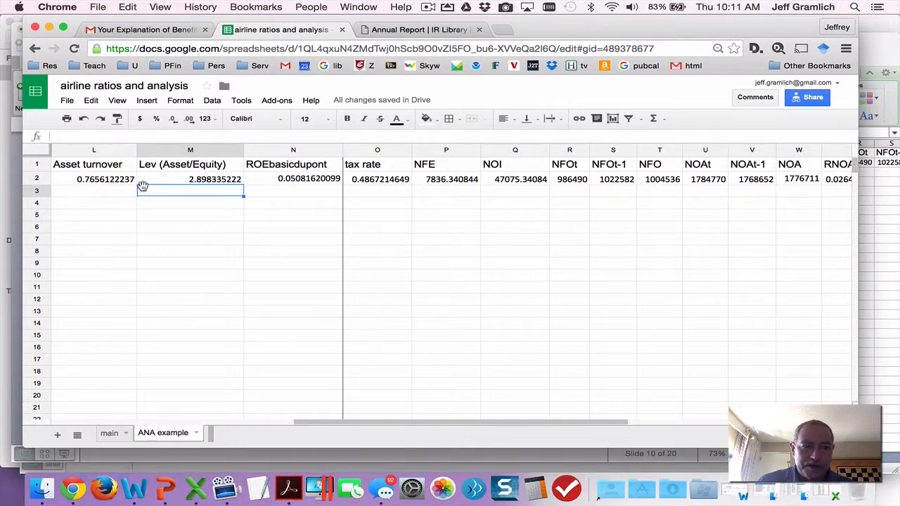
key(super+Tab)
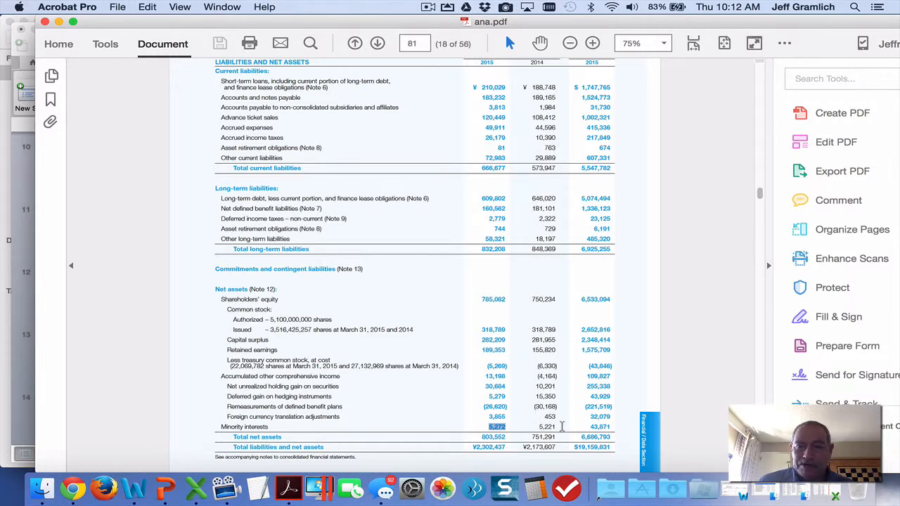
key(super+Tab)
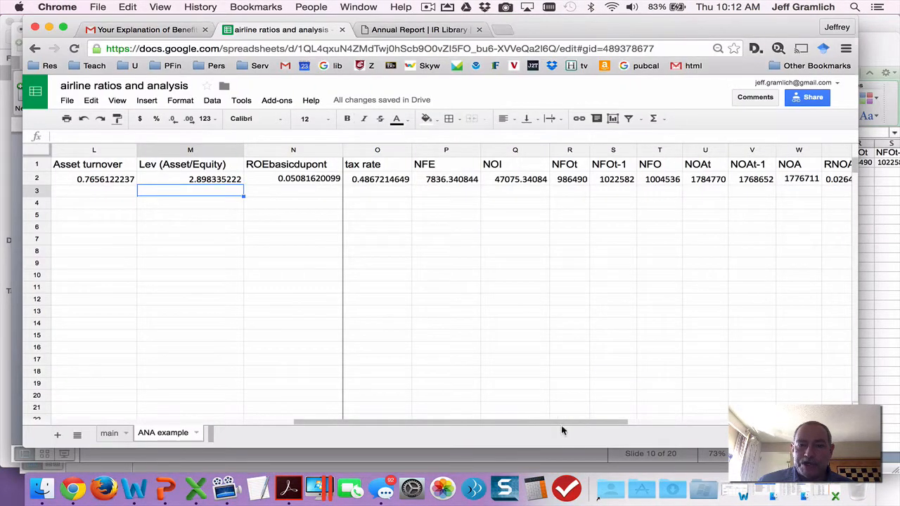
Recheck the NFOt-1 formula in S2 and inspect the average NFO formula in T2.
click(658, 180)
click(603, 181)
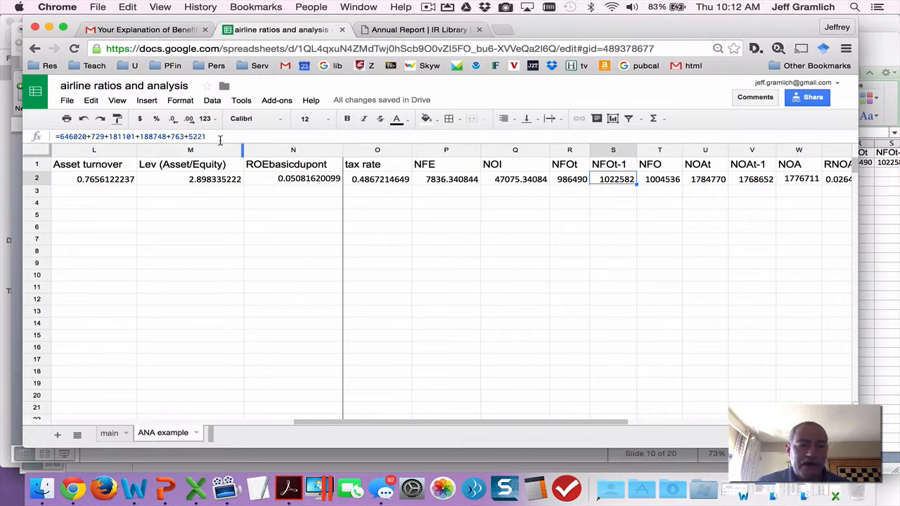
click(656, 183)
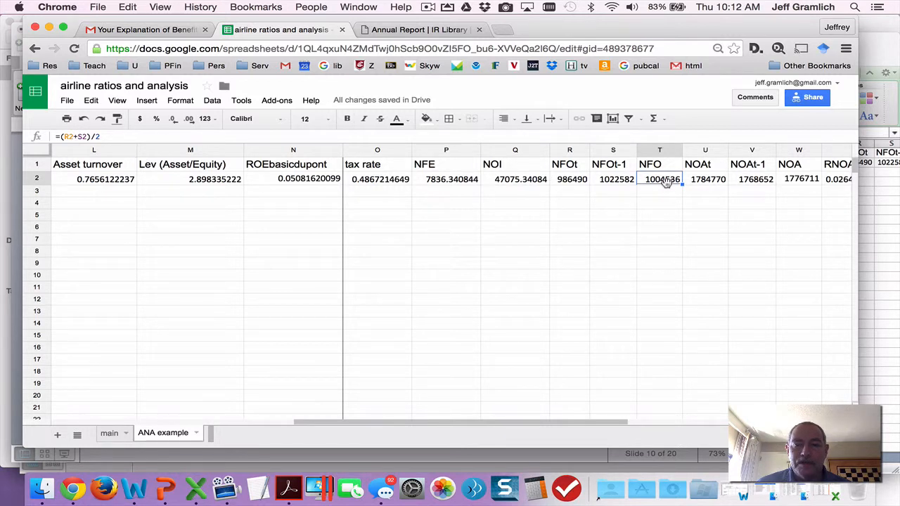
Inspect the NOAt formula in U2, check its inputs in the Eqt column and NFOt cell R2, and return to U2.
click(717, 181)
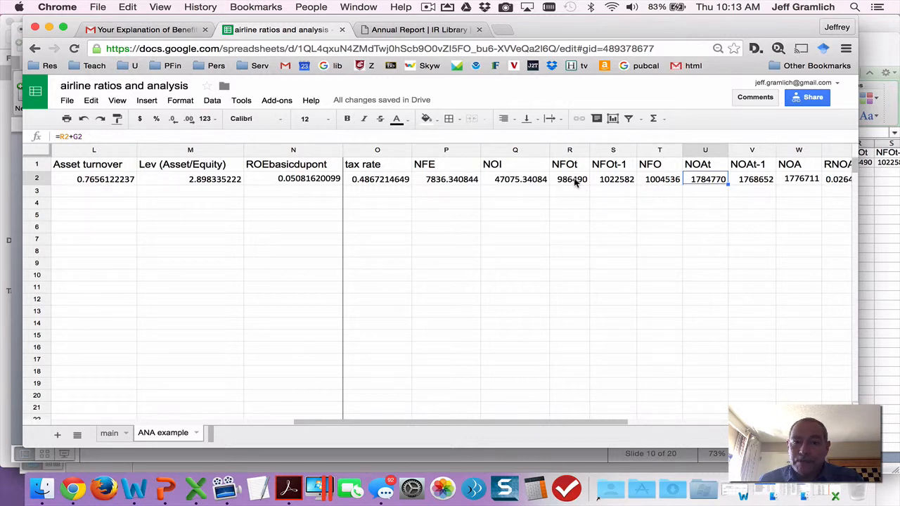
scroll(576, 181, left, 10)
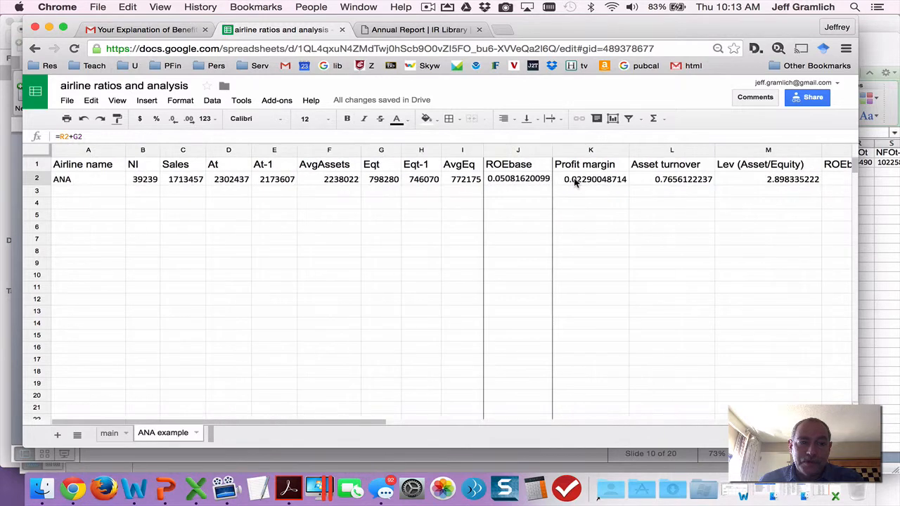
click(391, 150)
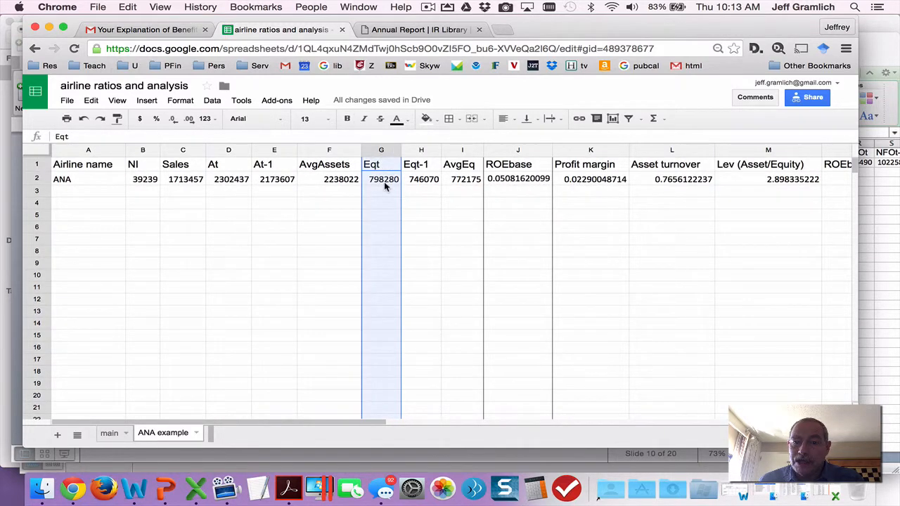
scroll(384, 185, right, 8)
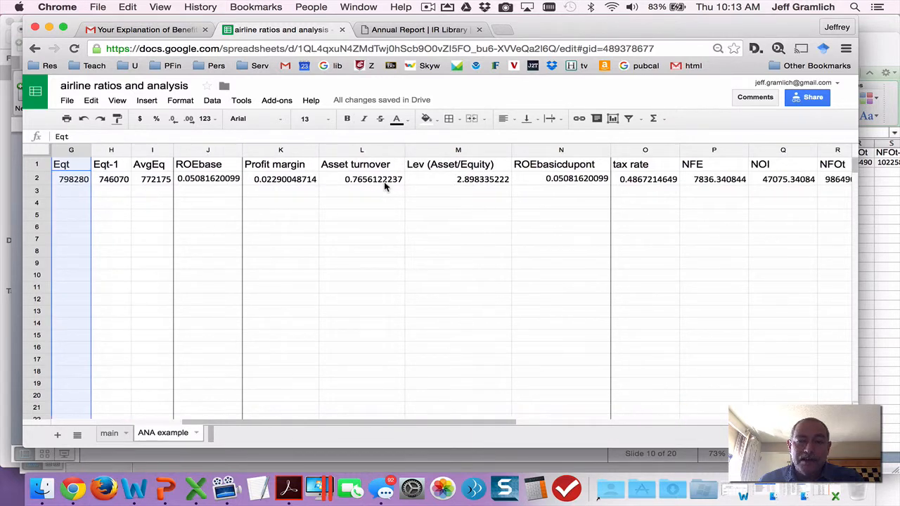
scroll(385, 185, right, 7)
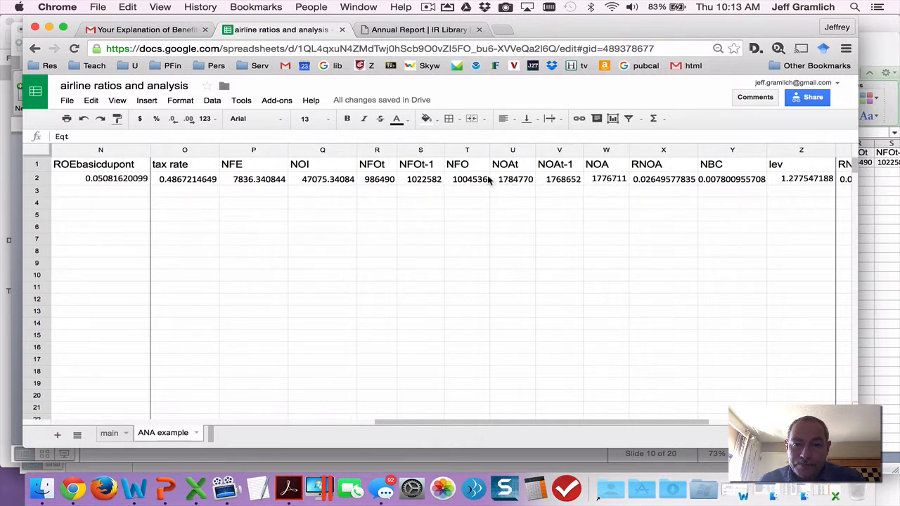
click(377, 179)
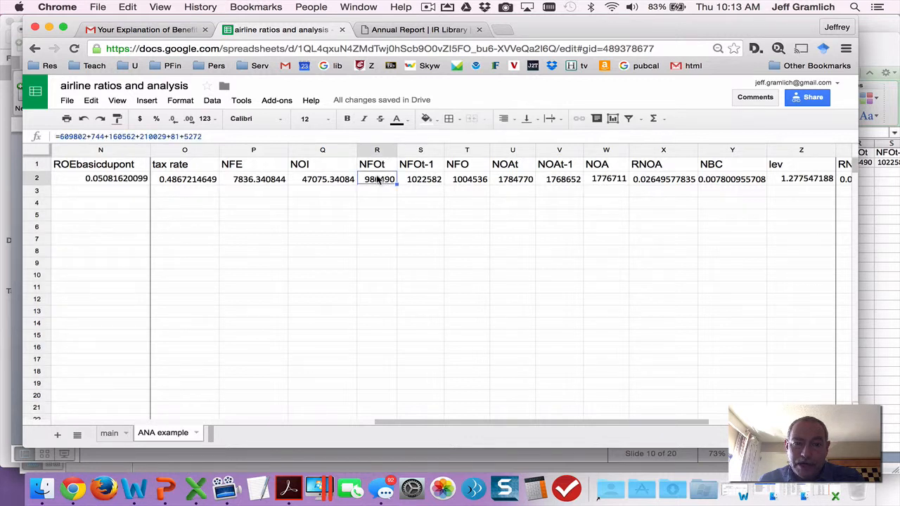
click(520, 181)
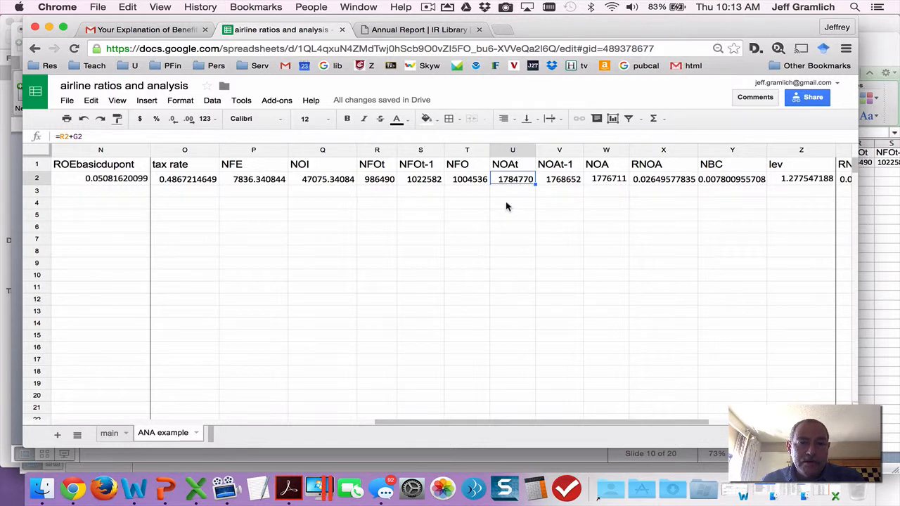
Inspect the NOAt-1, average NOA and RNOA formulas in cells V2, W2 and X2.
click(559, 181)
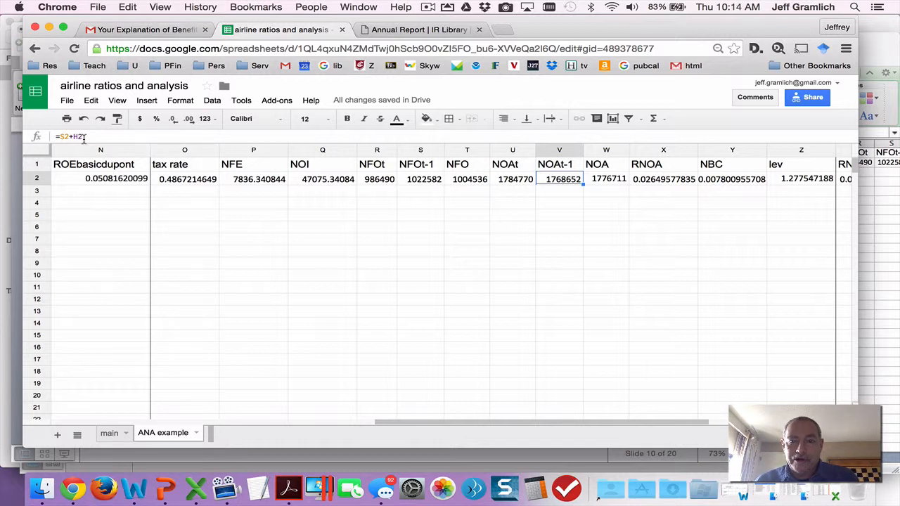
click(607, 181)
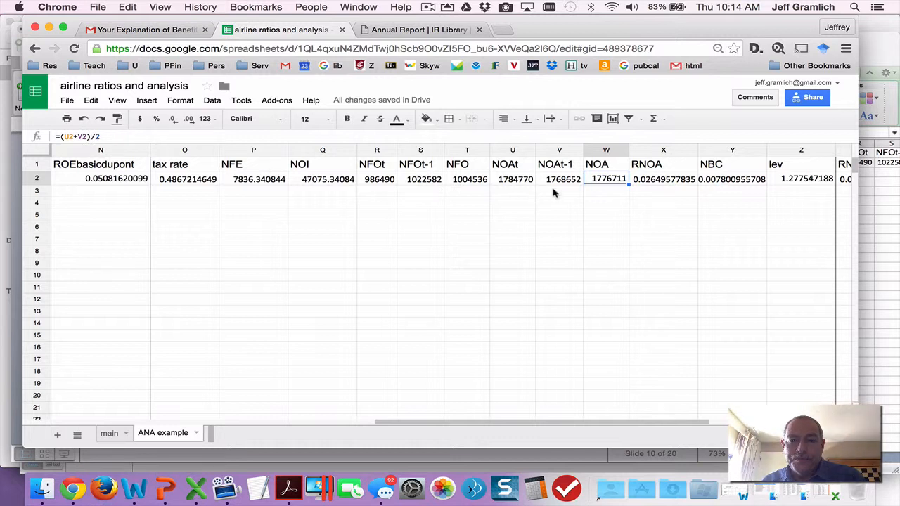
click(653, 181)
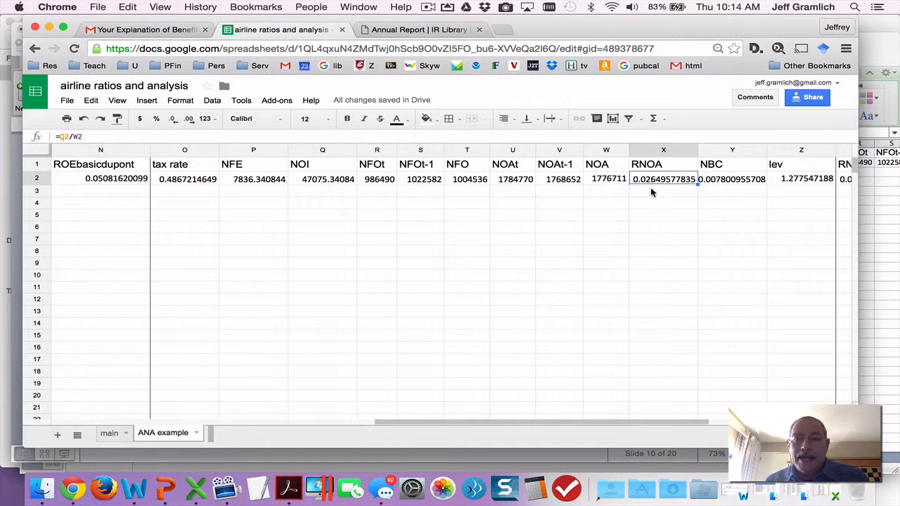
Inspect the NBC formula in Y2, and switch to sess13.pptx in PowerPoint to open slide 11 on the advanced duPont formula.
click(729, 182)
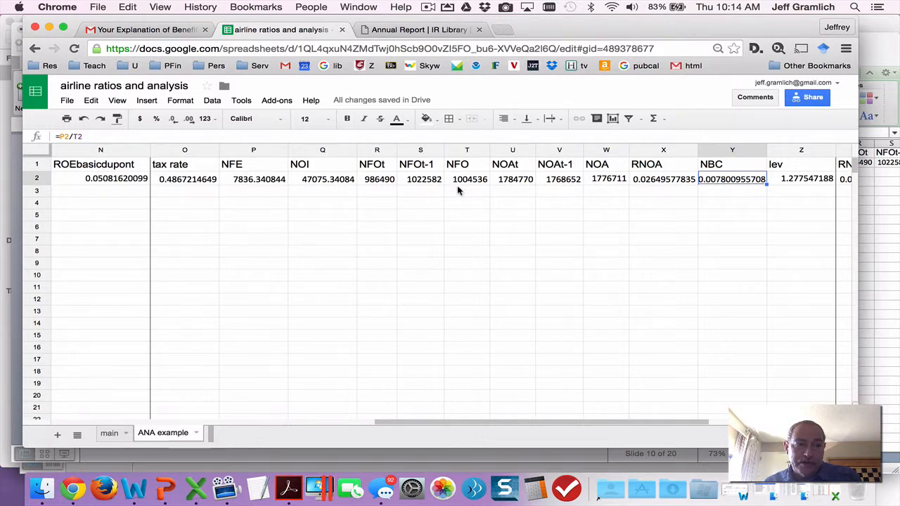
key(super+Tab)
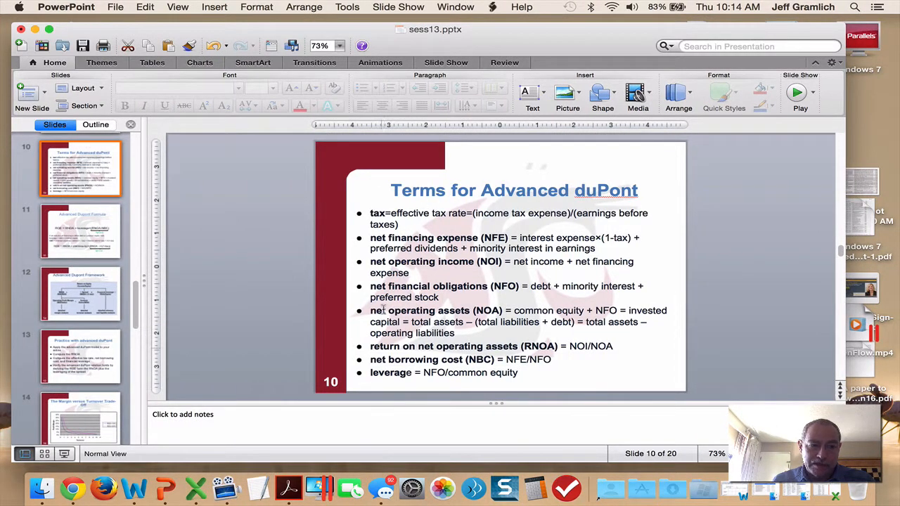
click(74, 246)
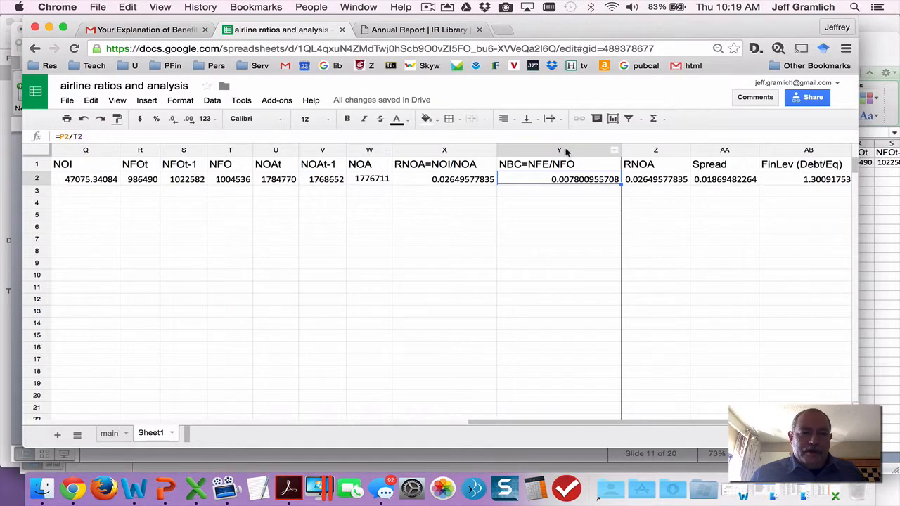
Review the NOA, RNOA=NOI/NOA and NBC=NFE/NFO formulas in W2 to Y2 of Sheet1 in Chrome.
click(367, 181)
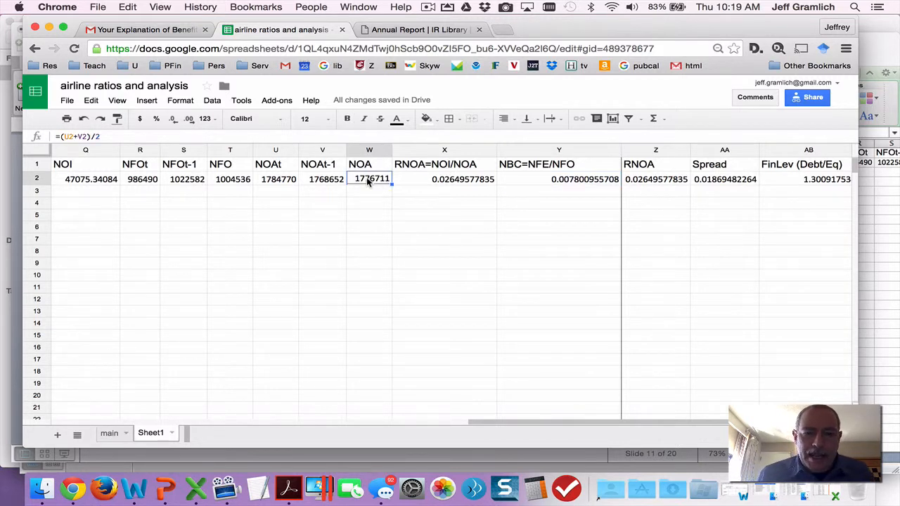
key(Right)
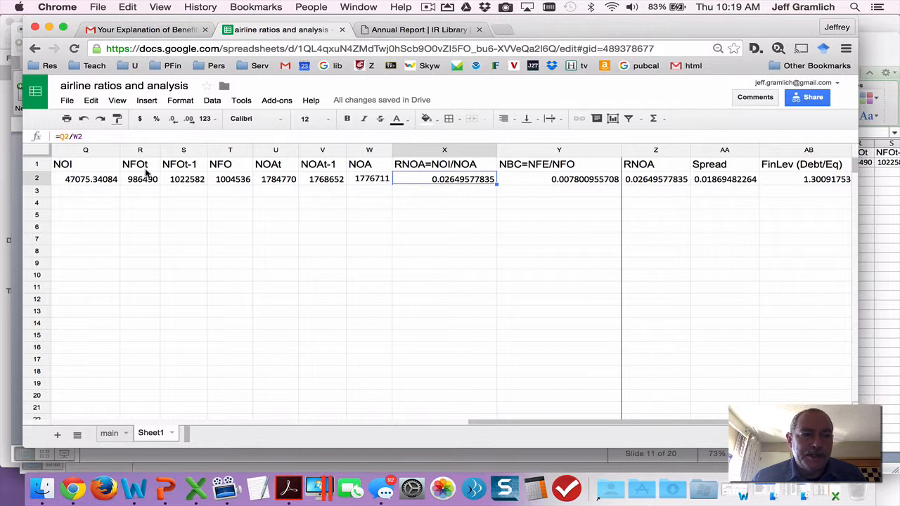
click(533, 178)
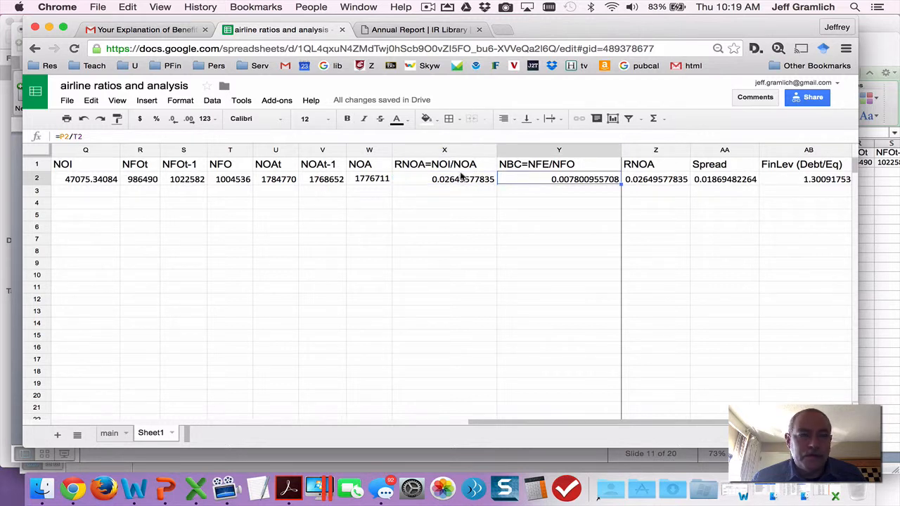
Trace the NBC inputs by checking NFE in P2 and NFO in T2, ending on the NBC formula in Y2.
click(99, 167)
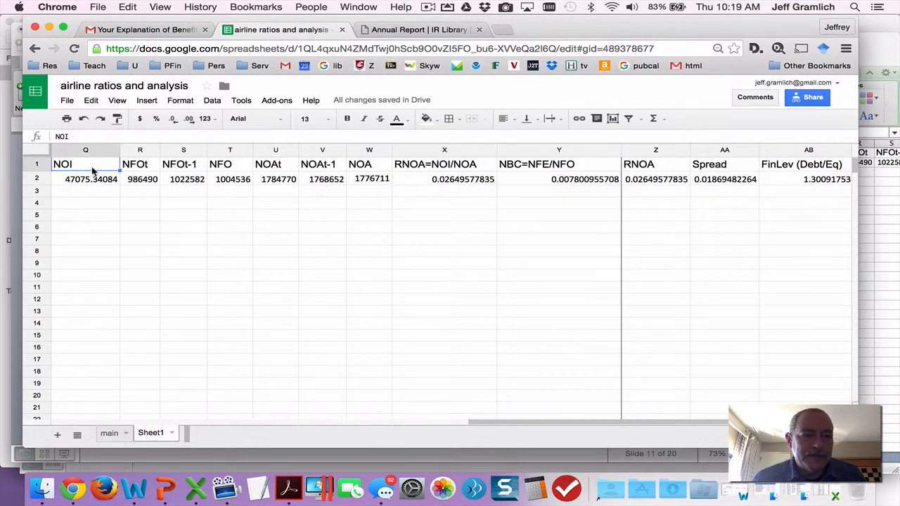
key(Left)
key(Down)
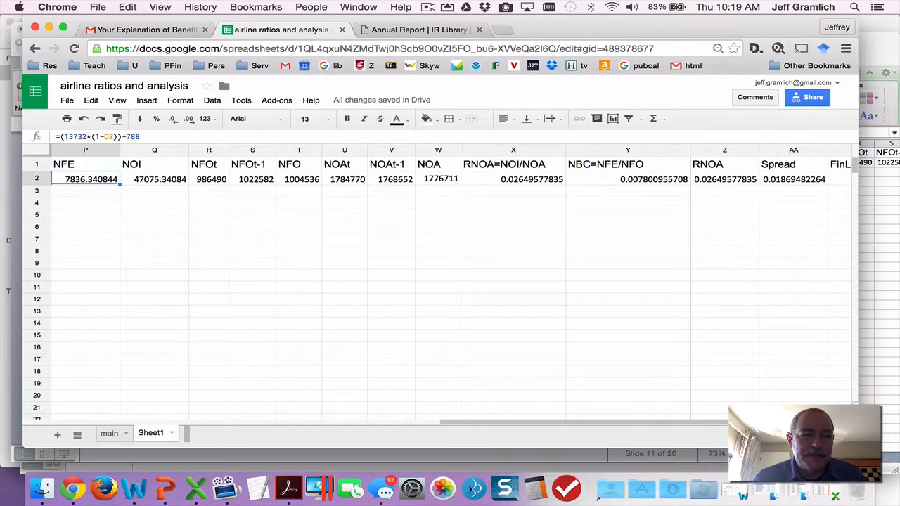
key(Right)
key(Right)
key(Right)
key(Right)
key(Right)
key(Right)
key(Right)
key(Right)
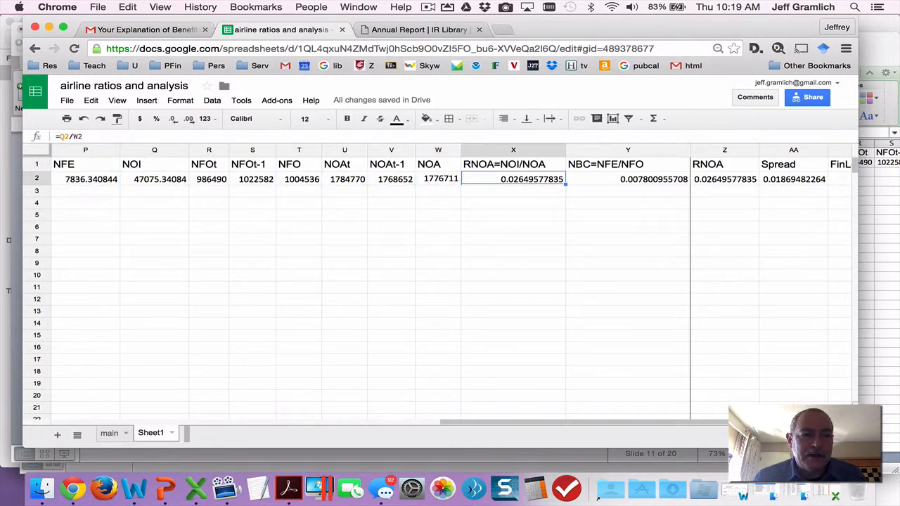
key(Left)
key(Left)
key(Left)
key(Left)
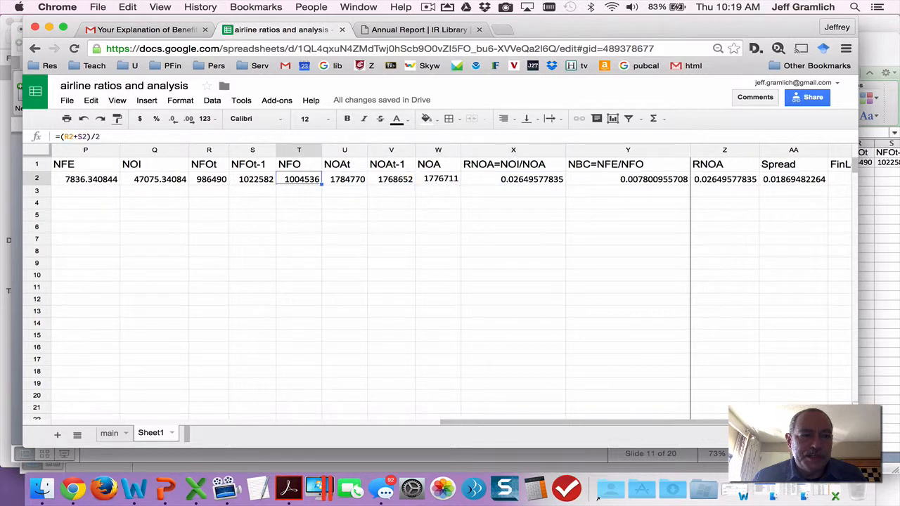
key(Right)
key(Right)
key(Right)
key(Right)
key(Right)
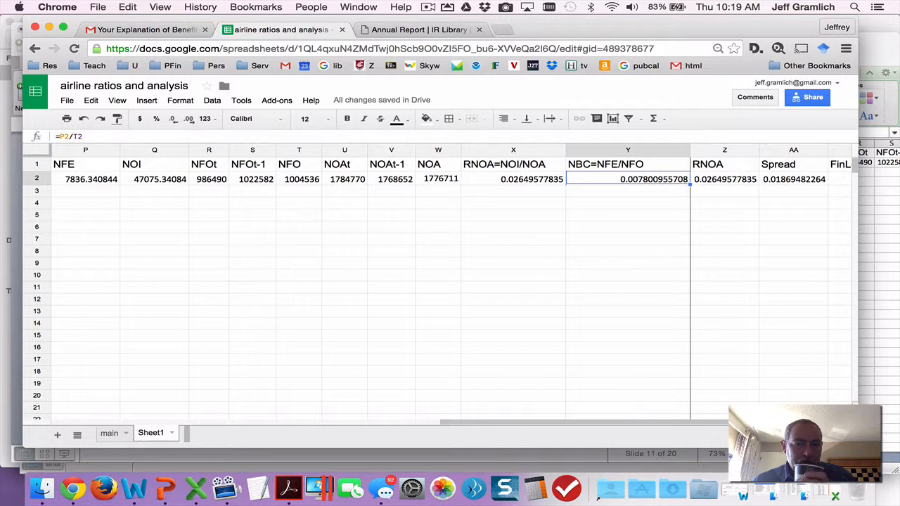
Inspect the RNOA reference in Z2 and the Spread formula in AA2, and return to its NBC input in Y2.
key(Right)
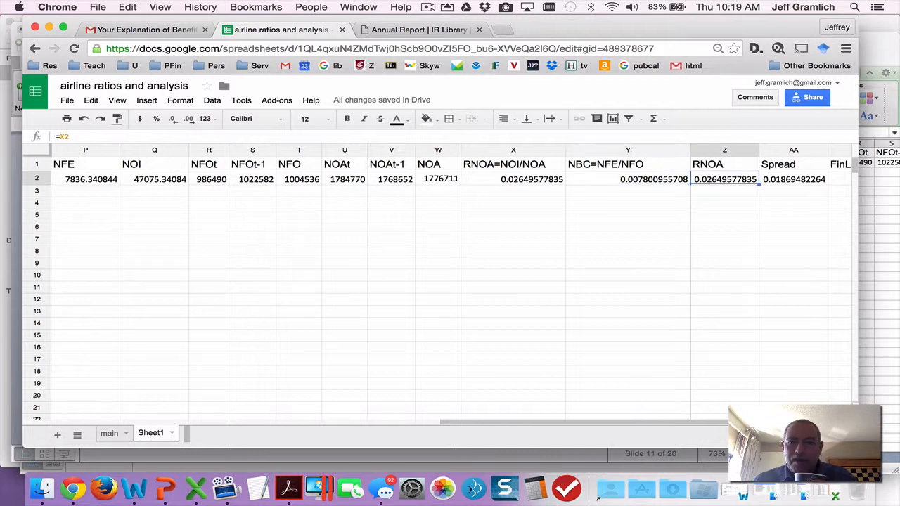
key(Left)
key(Right)
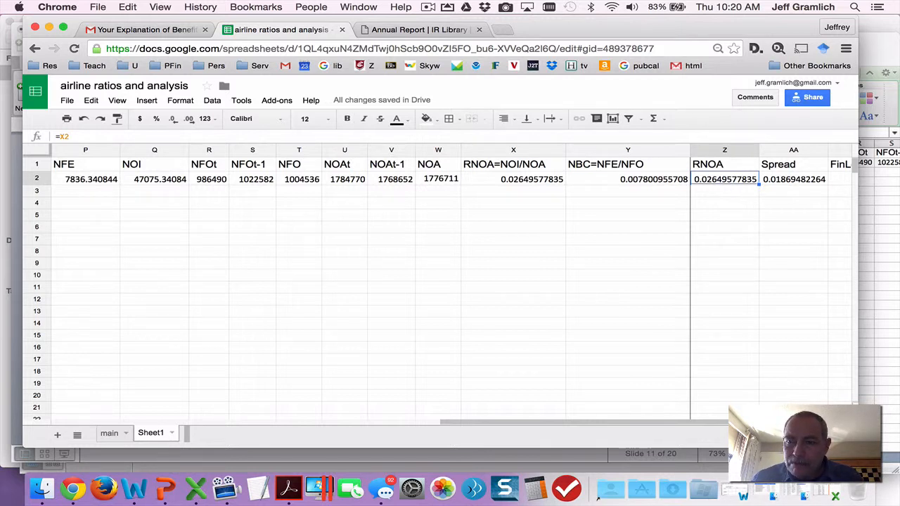
click(794, 178)
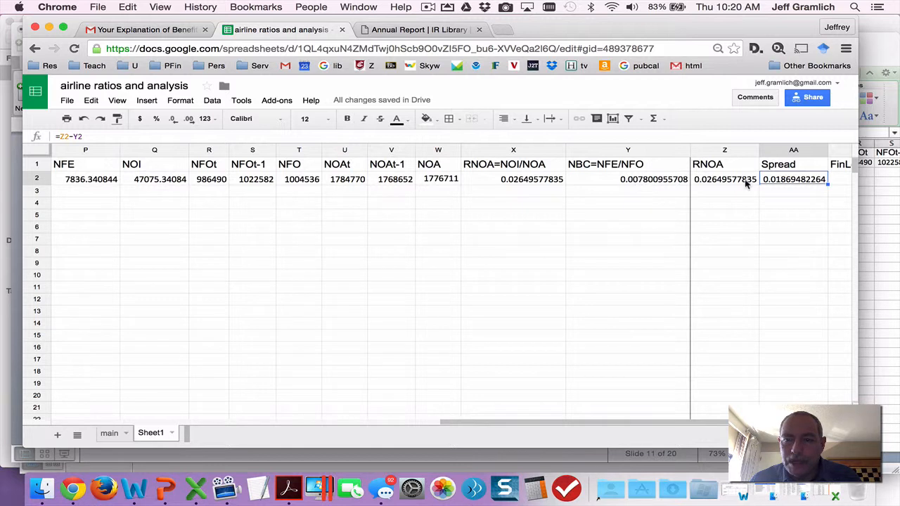
click(632, 180)
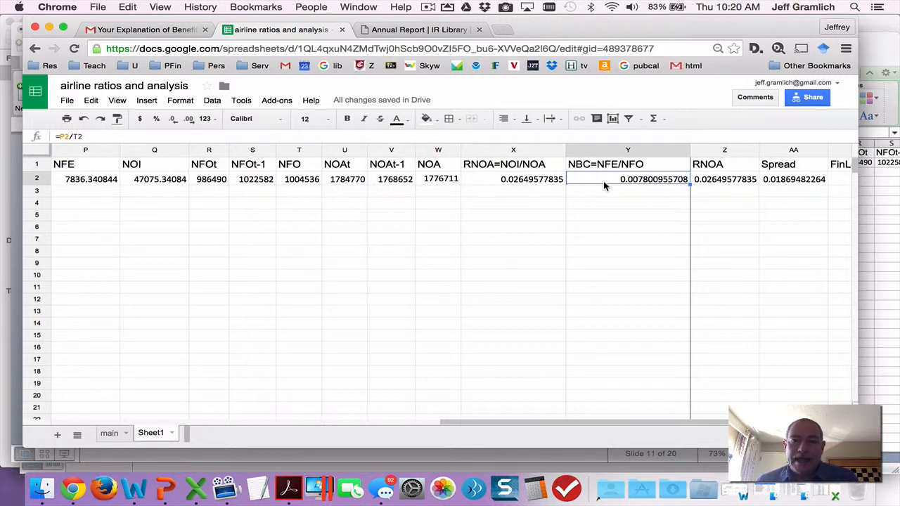
Inspect the Spread formula in AA2 and its RNOA reference in Z2, and check the FinLev formula in AB2 and ROE formula in AC2.
key(Right)
key(Right)
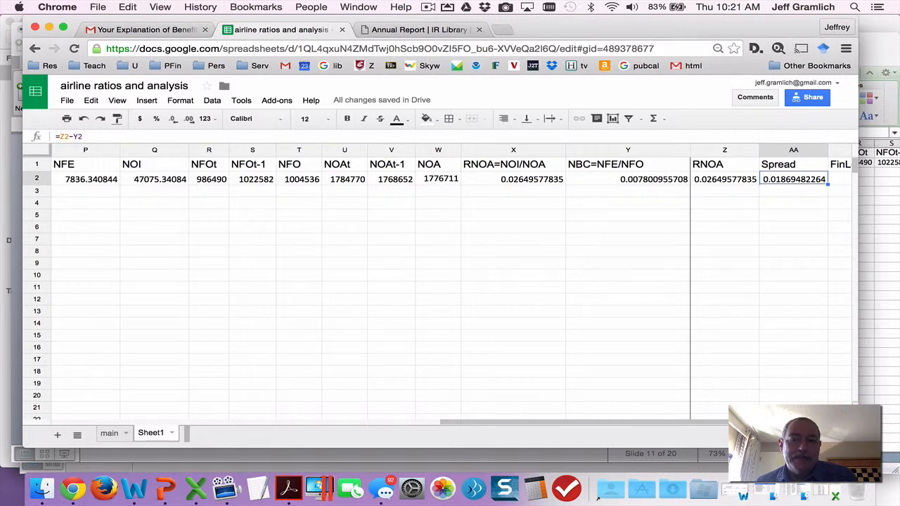
key(Left)
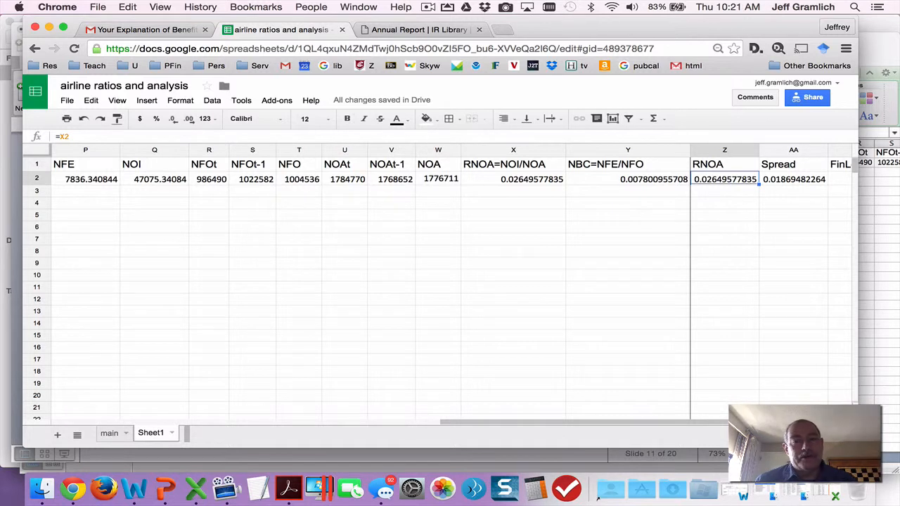
click(794, 178)
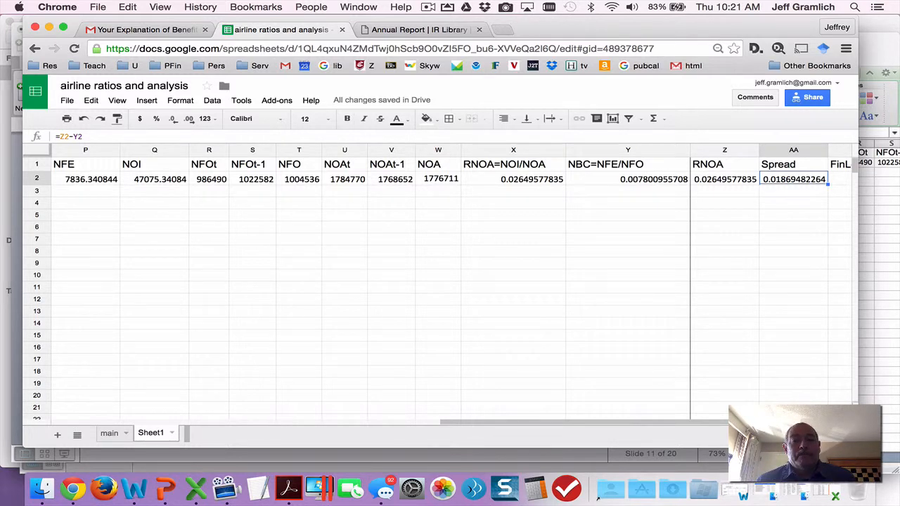
key(Right)
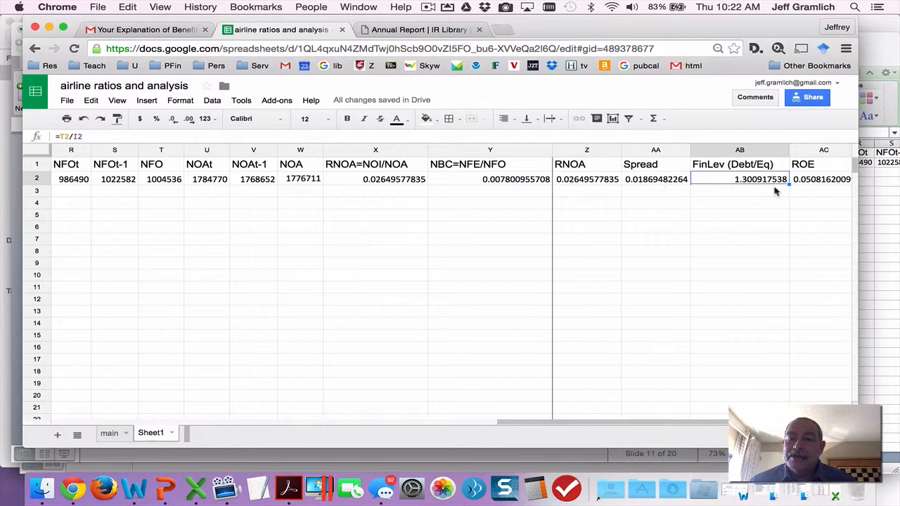
click(816, 181)
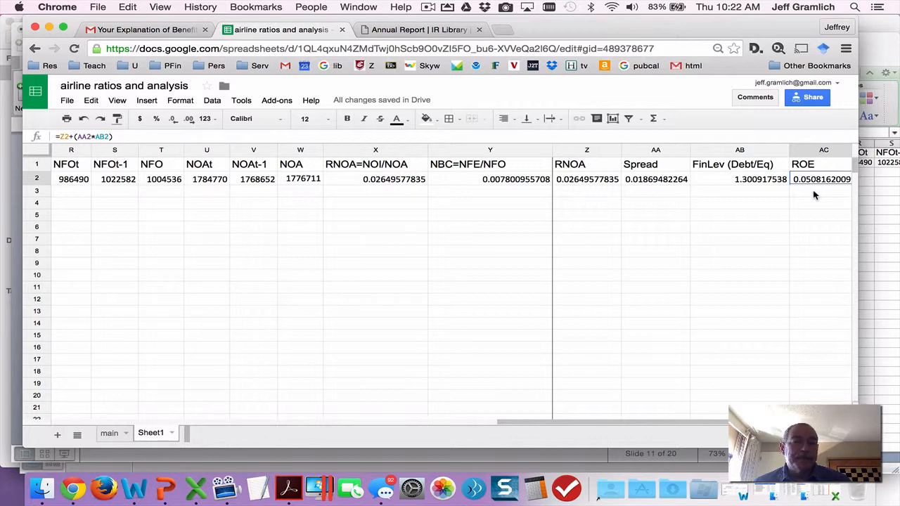
Compare the advanced ROE with the basic duPont section by checking ROEbase in J2, ROEbasicdupont in N2 and Lev (Asset/Equity) in M2.
key(Left)
key(Left)
key(Left)
key(Left)
key(Left)
key(Left)
key(Left)
key(Left)
key(Left)
key(Left)
key(Left)
key(Left)
key(Left)
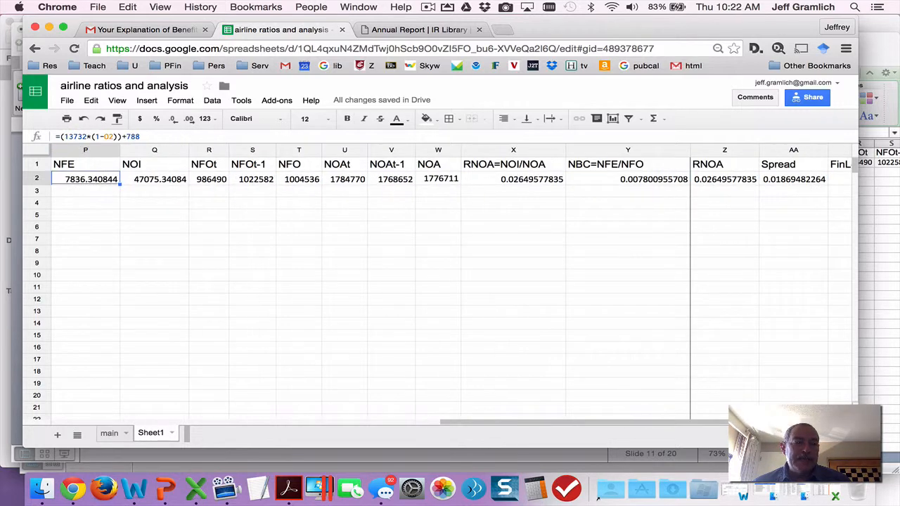
key(Left)
key(Left)
key(Left)
key(Left)
key(Left)
key(Left)
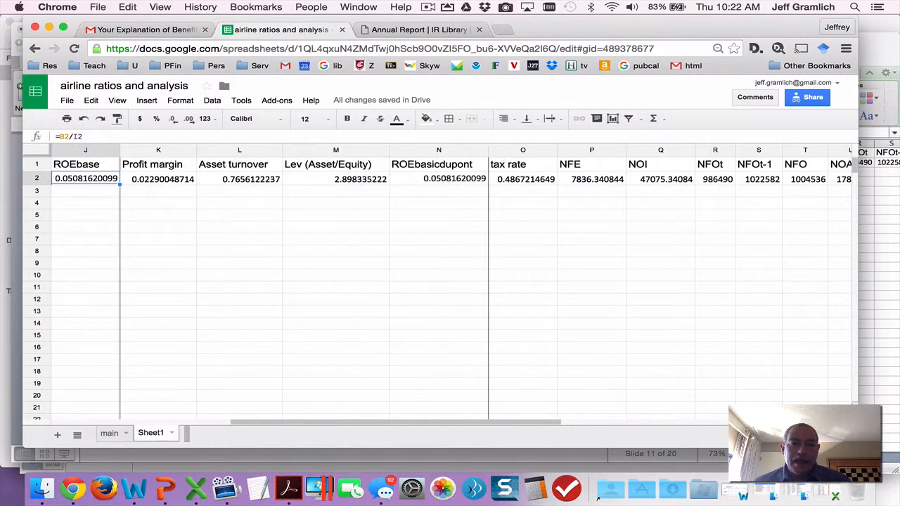
key(Right)
key(Right)
key(Right)
key(Right)
key(Right)
key(Left)
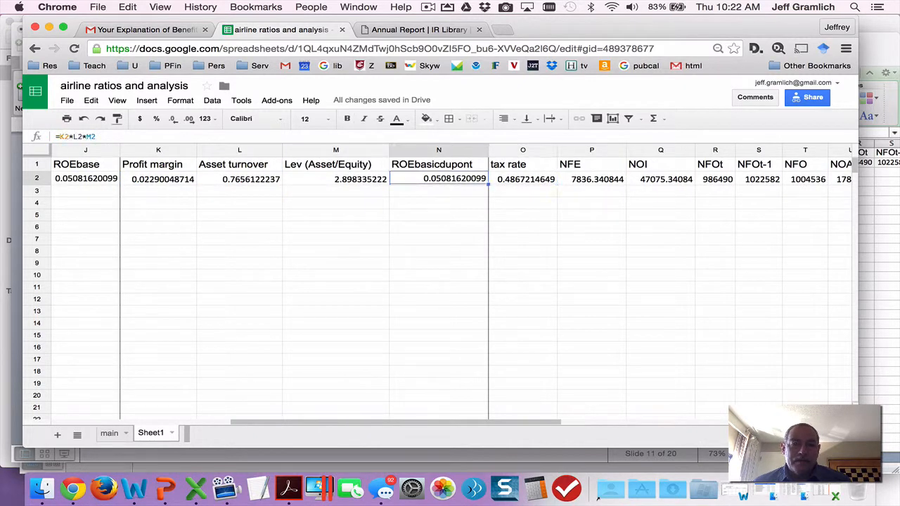
key(Left)
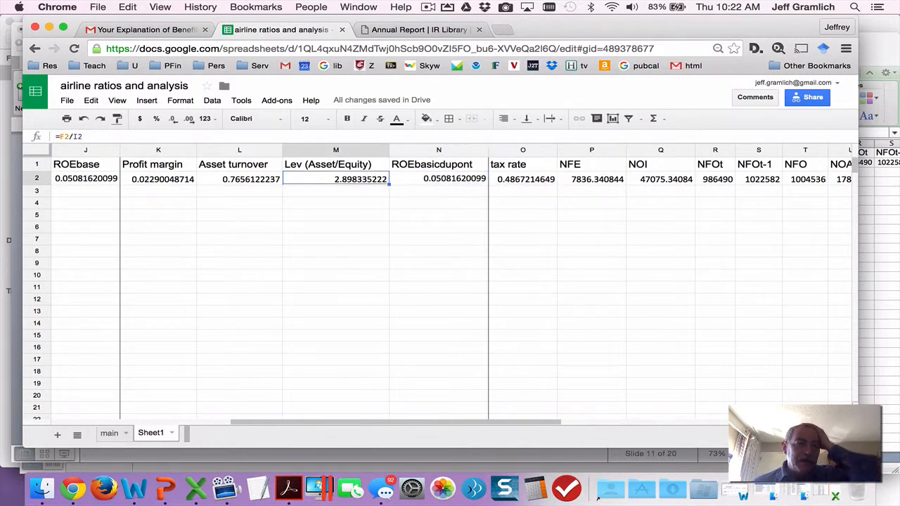
Trace ROEbase back through NI in B2 and AvgEq in I2, ending on its formula in J2.
key(Left)
key(Left)
key(Left)
key(Left)
key(Left)
key(Left)
key(Left)
key(Left)
key(Left)
key(Left)
key(Left)
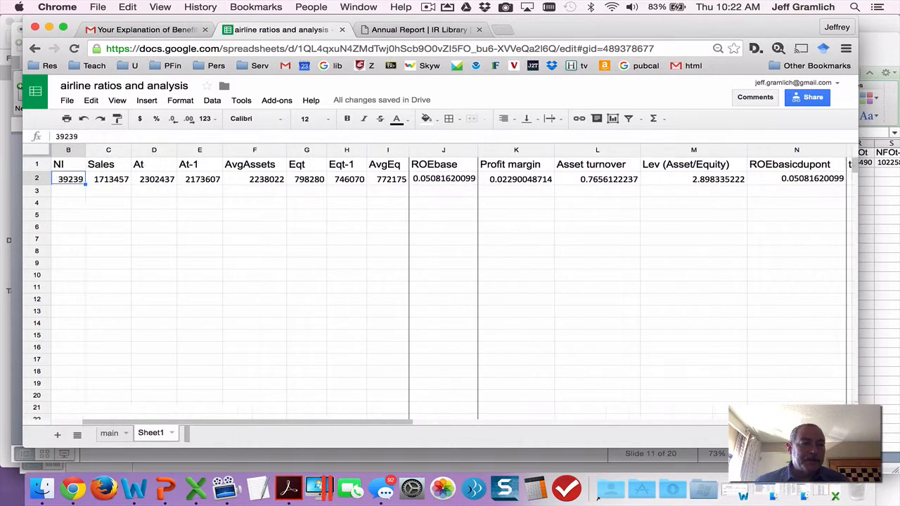
key(Left)
key(Right)
key(Right)
key(Right)
key(Right)
key(Right)
key(Right)
key(Right)
key(Right)
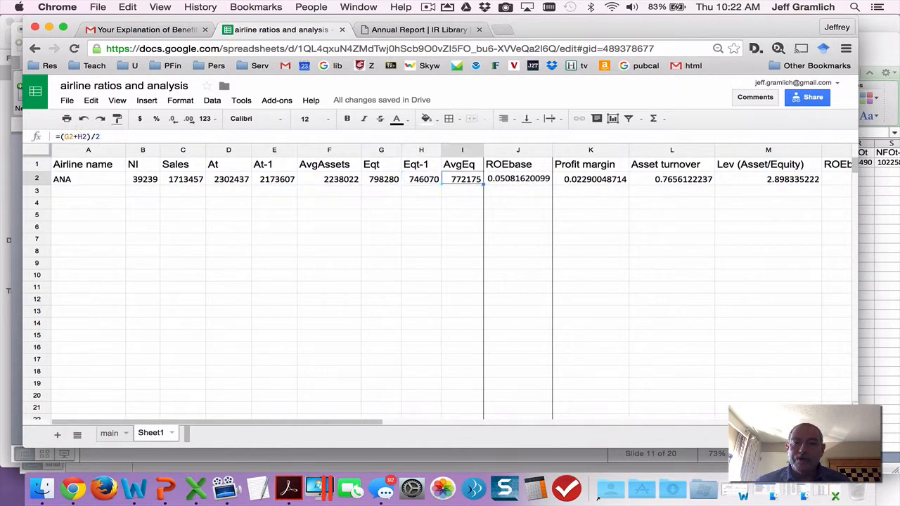
key(Right)
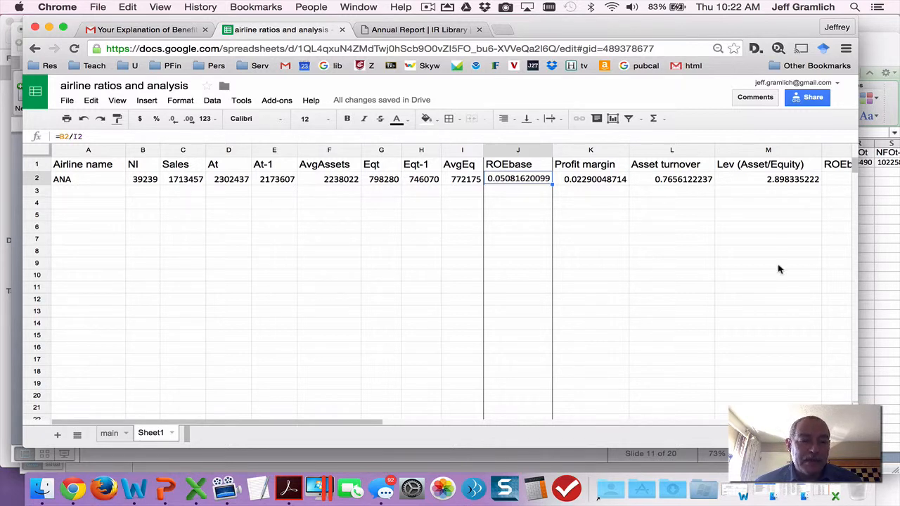
Rename Sheet1 as ANAexample.
double_click(151, 433)
text(ANA)
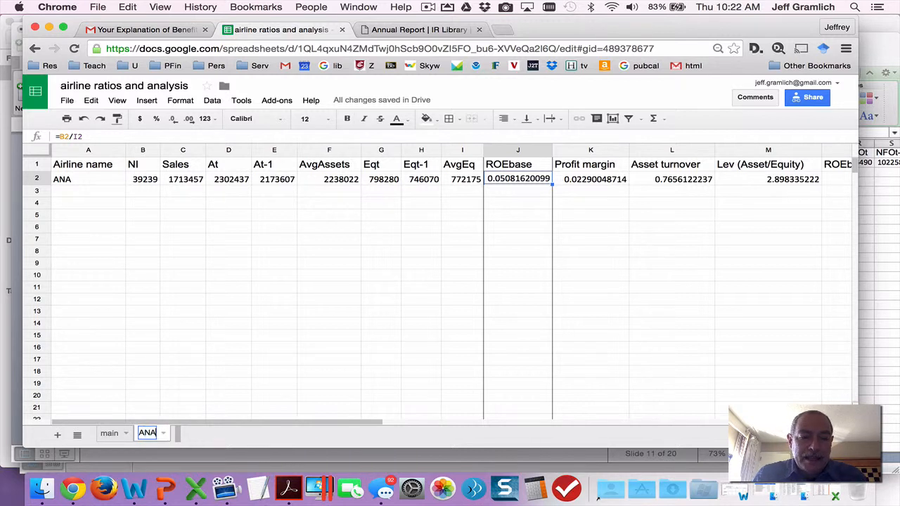
text(example)
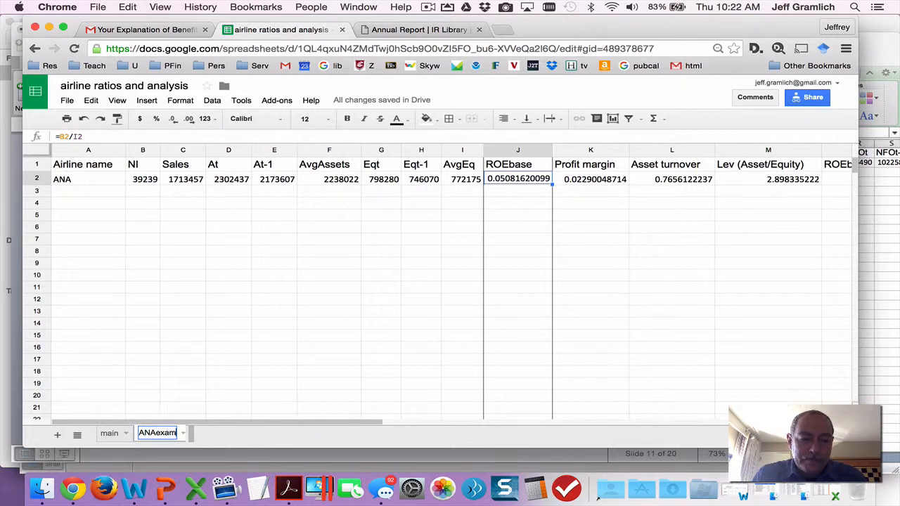
click(248, 384)
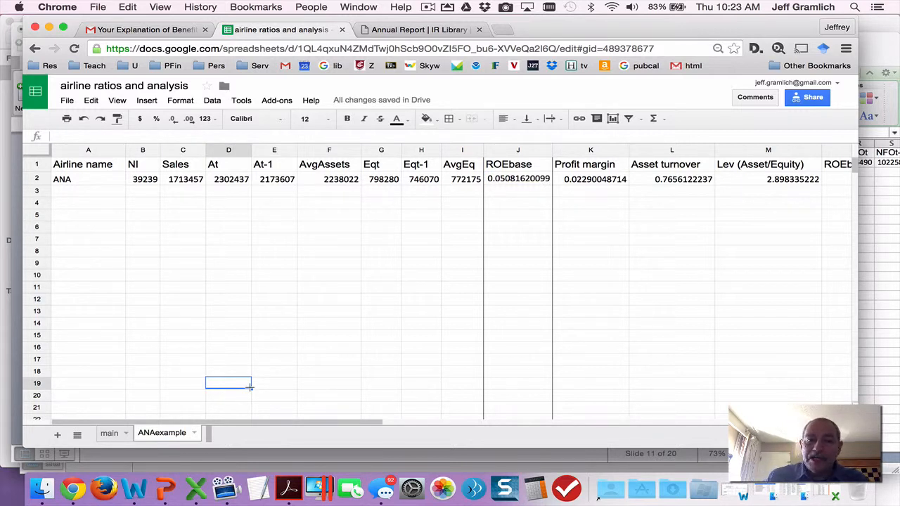
Review the basic duPont formulas in row 2 for Profit margin, Asset turnover and Lev (Asset/Equity) in K2 to M2.
key(Up)
key(Up)
key(Up)
key(Up)
key(Up)
key(Up)
key(Up)
key(Up)
key(Up)
key(Up)
key(Up)
key(Up)
key(Up)
key(Up)
key(Up)
key(Up)
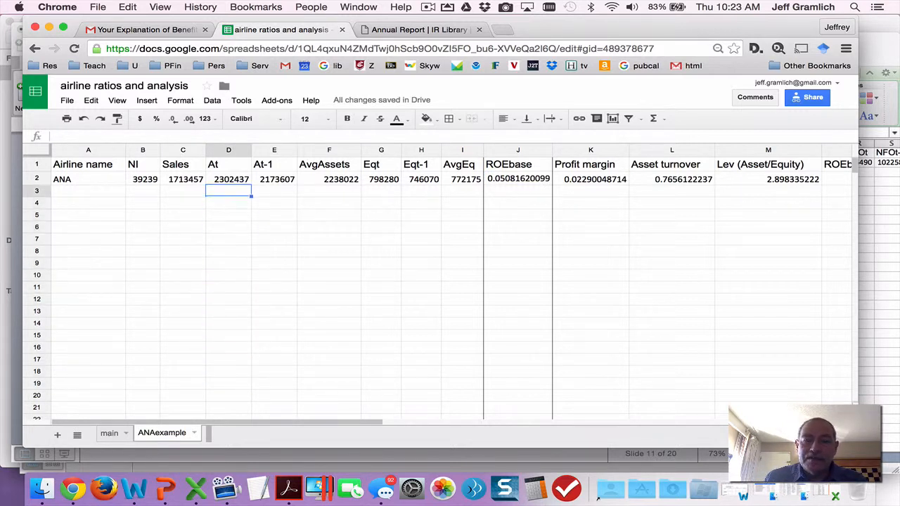
key(Up)
key(Right)
key(Right)
key(Right)
key(Right)
key(Right)
key(Right)
key(Right)
key(Right)
key(Right)
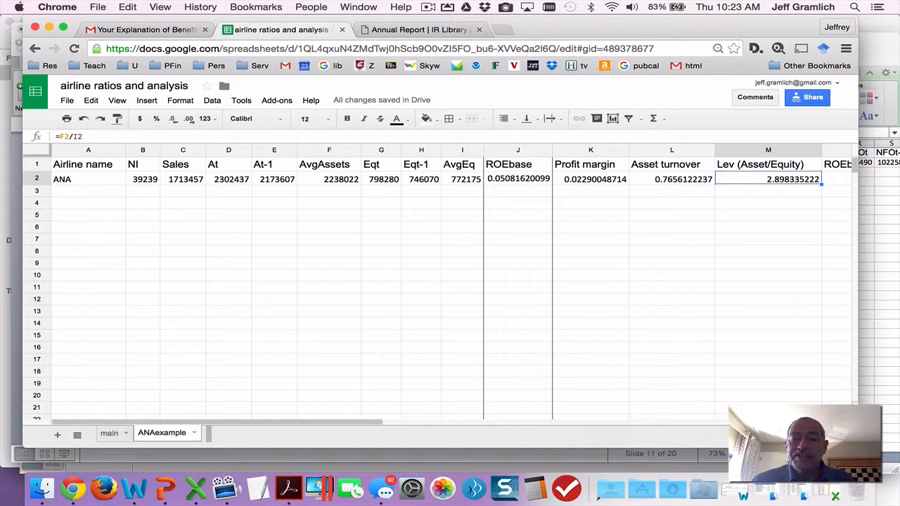
key(Left)
key(Left)
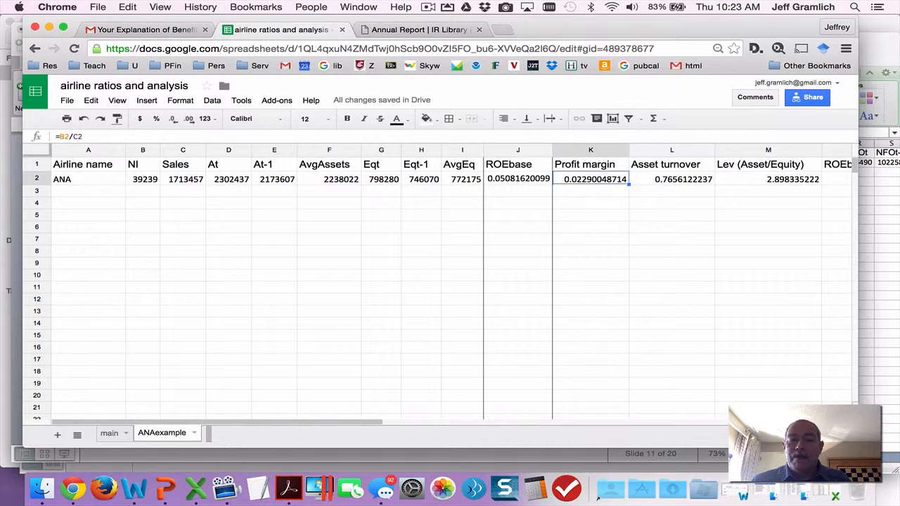
key(Right)
key(Right)
key(Right)
key(Right)
key(Right)
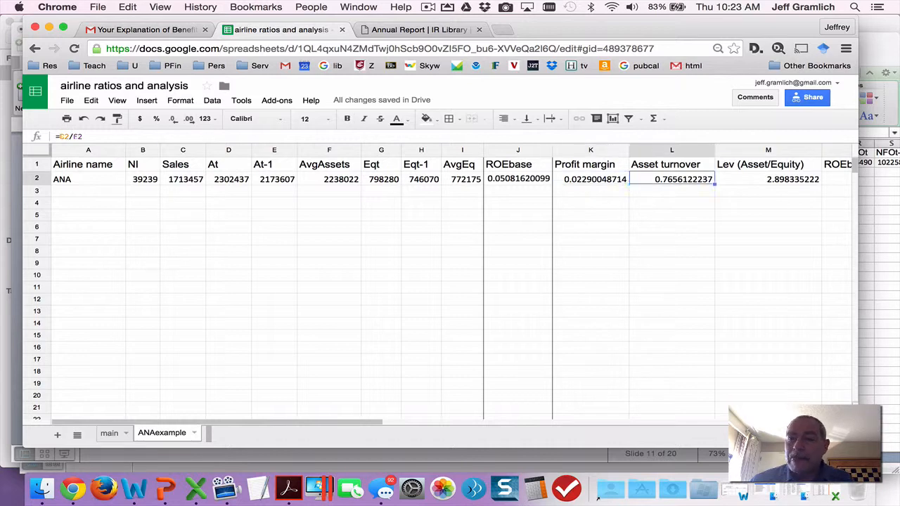
Review the advanced duPont cells from NFOt in R2 to FinLev (Debt/Eq) in AB2, and return to the main sheet.
key(Right)
key(Right)
key(Right)
key(Right)
key(Right)
key(Right)
key(Right)
key(Right)
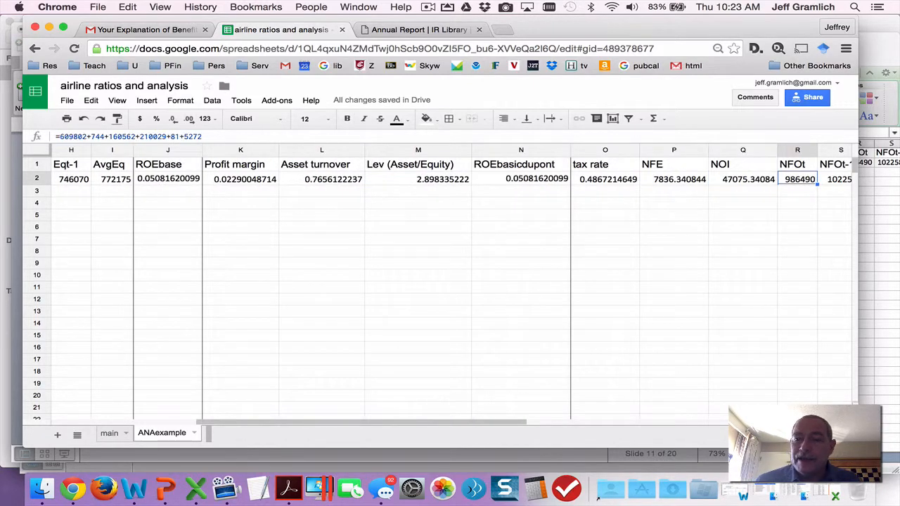
key(Right)
key(Right)
key(Right)
key(Right)
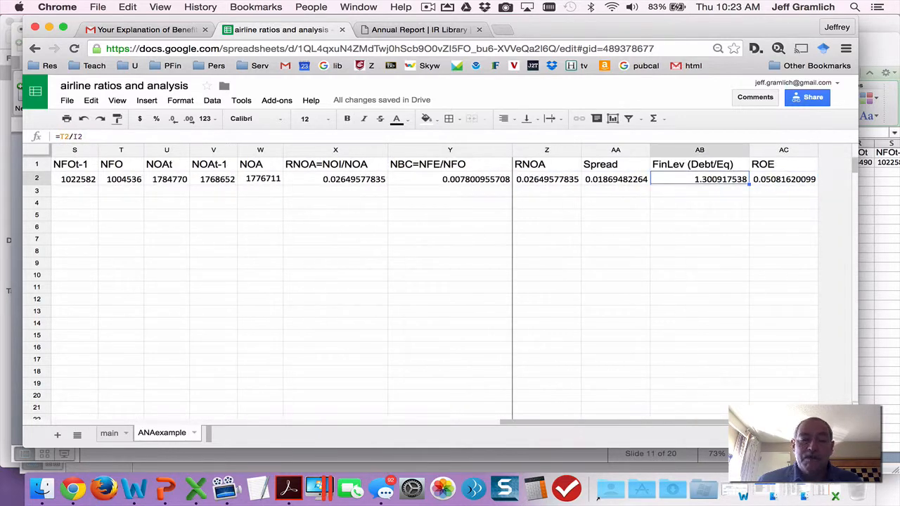
click(121, 433)
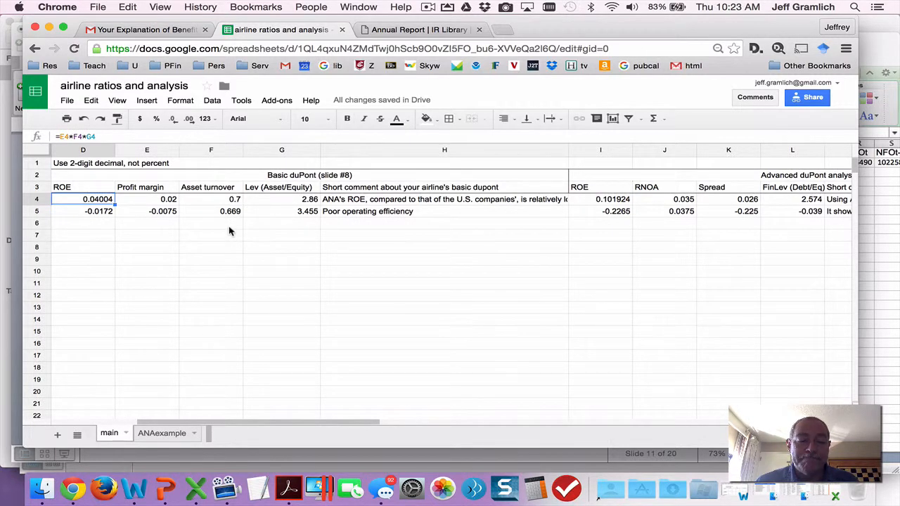
click(430, 8)
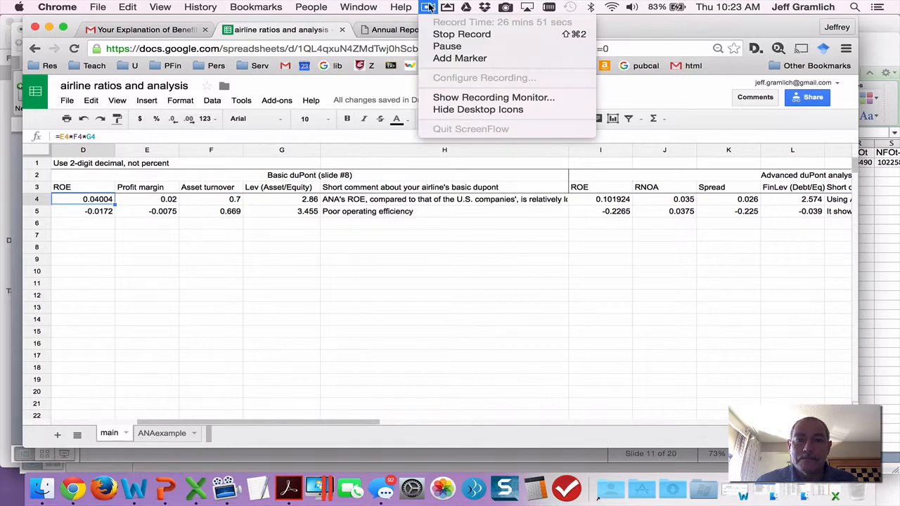